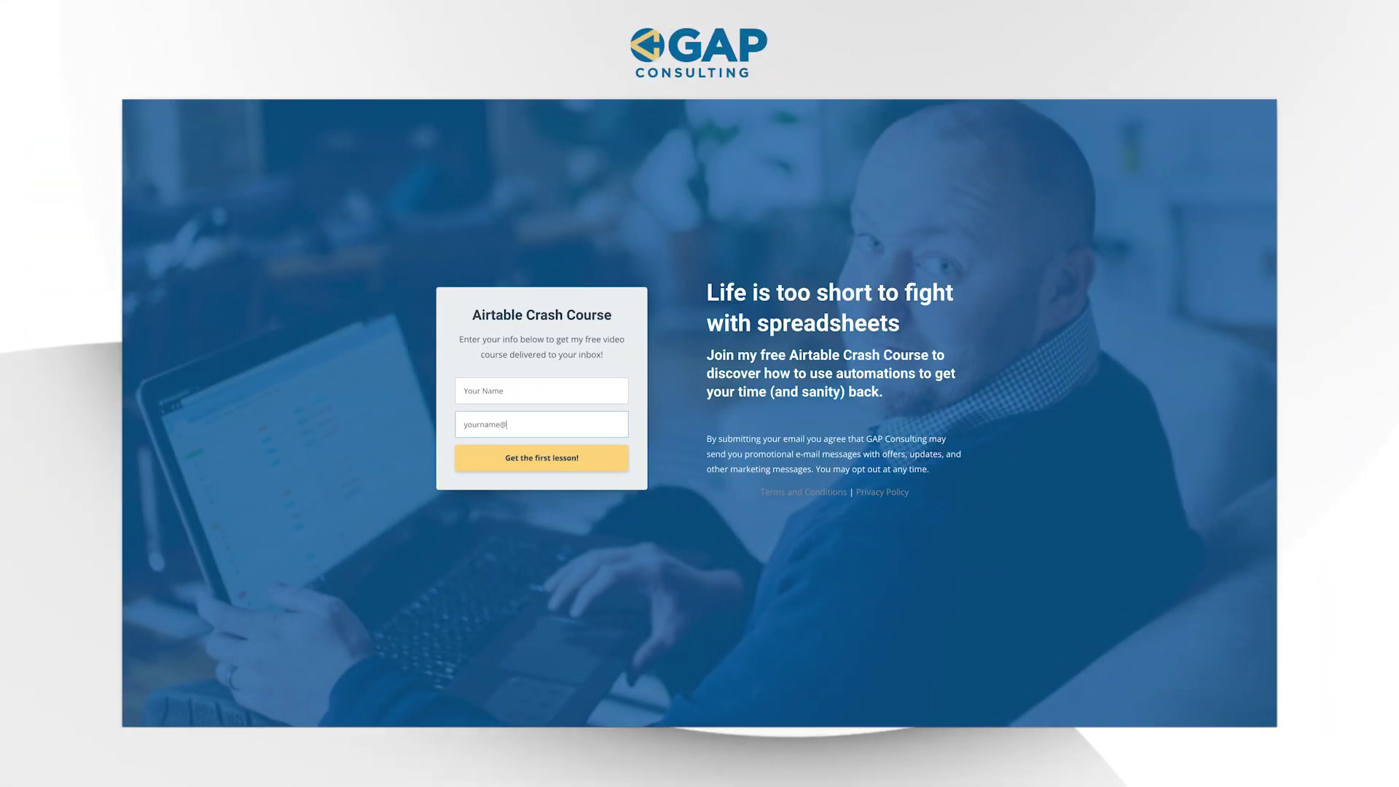
type("youremail.com")
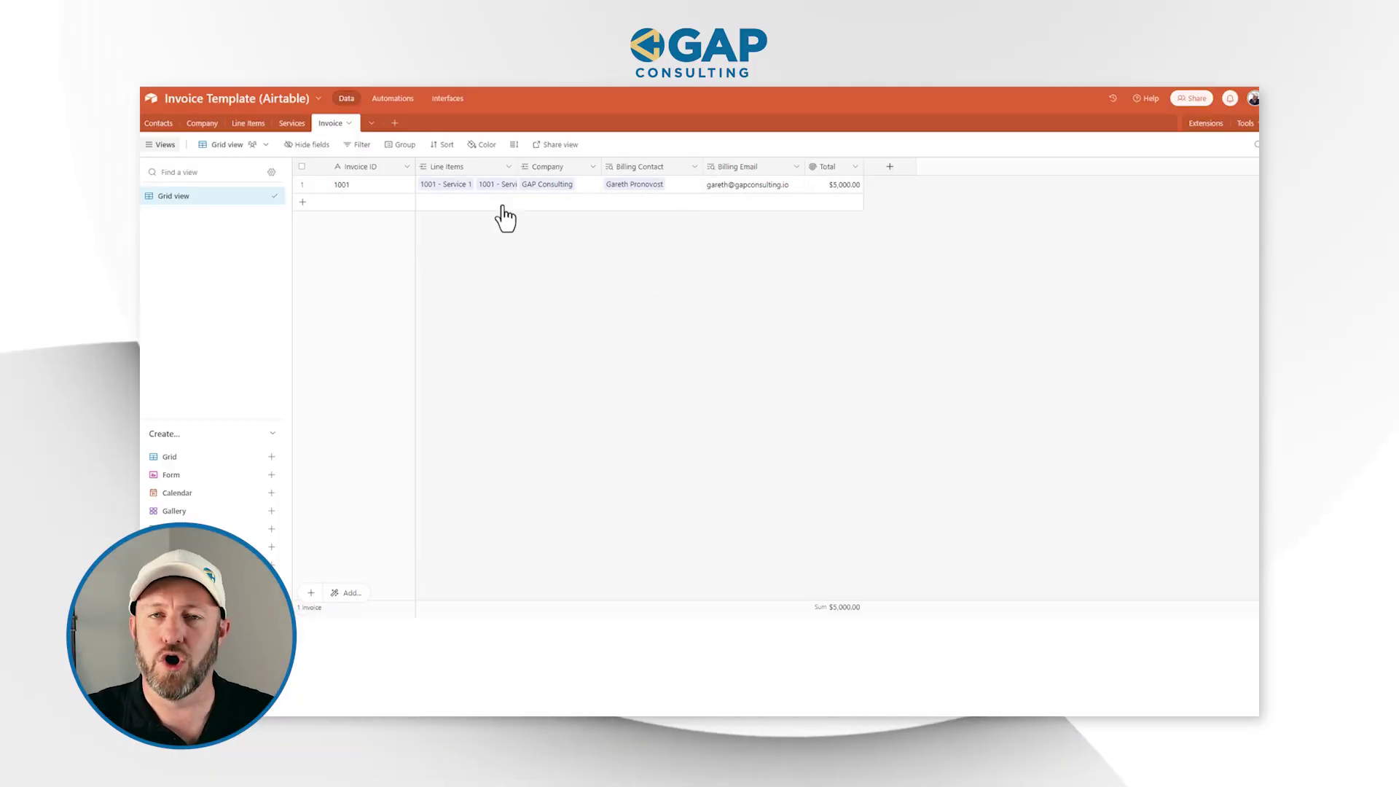
Step: Examine the line items and total of invoice 1001, including the quantity in the linked 1001 - Service 1 record
left_click(390, 185)
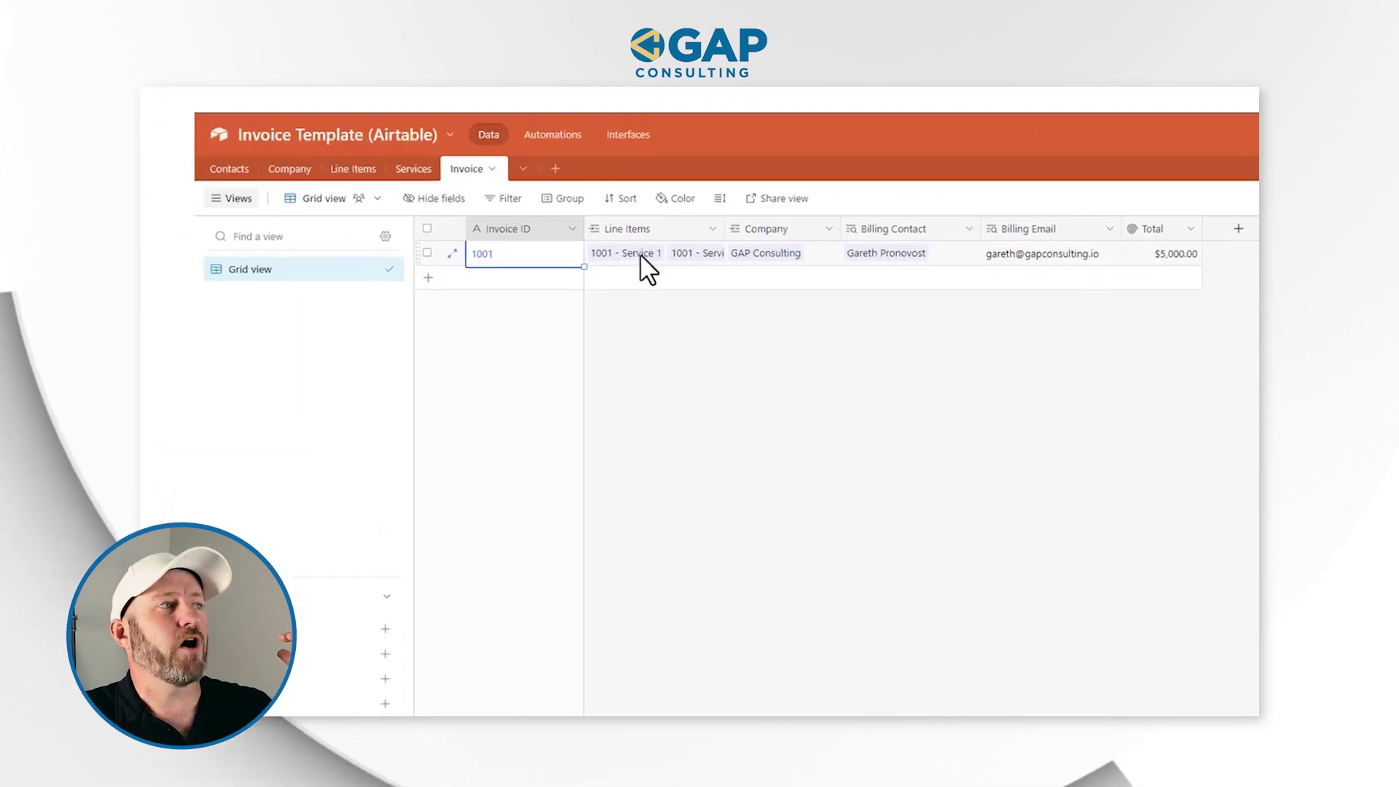
left_click(640, 255)
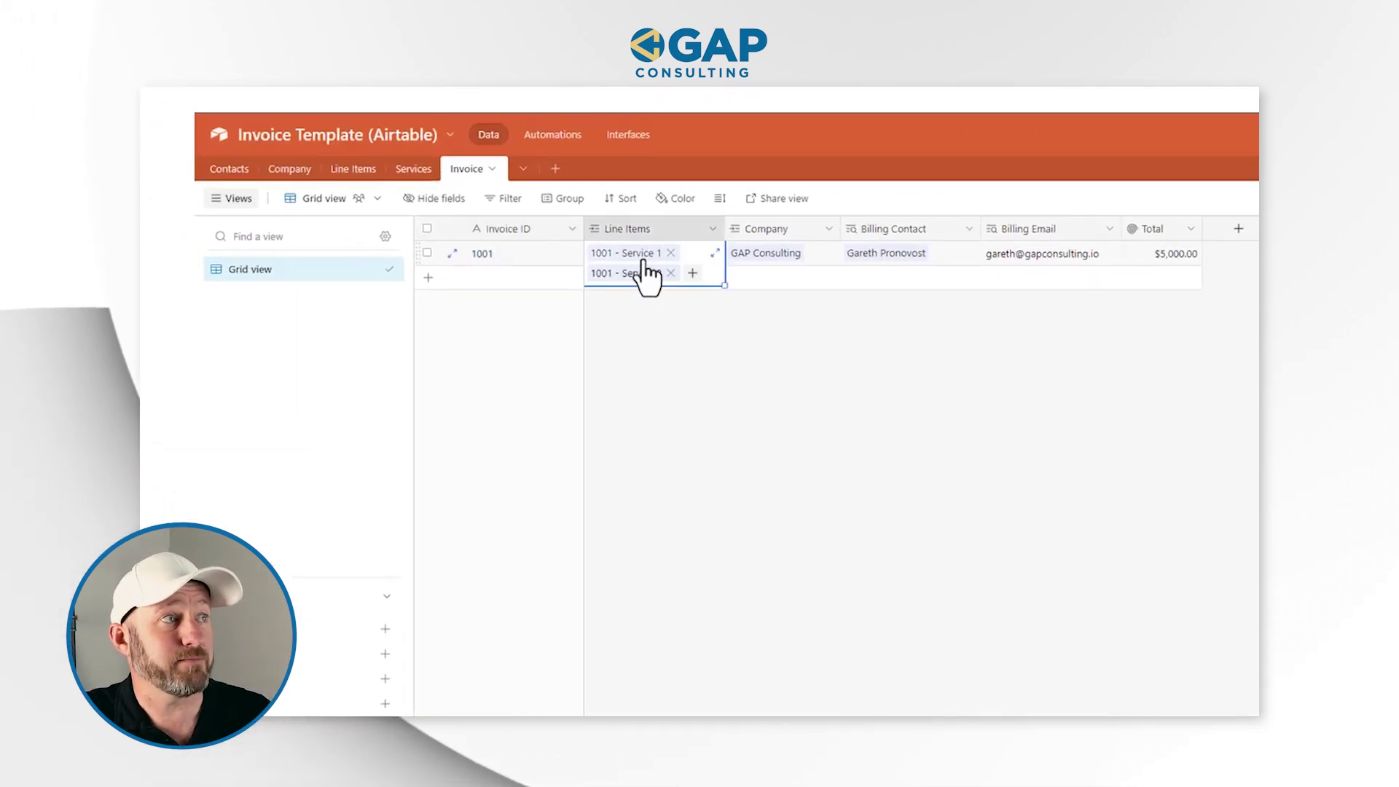
left_click(1175, 255)
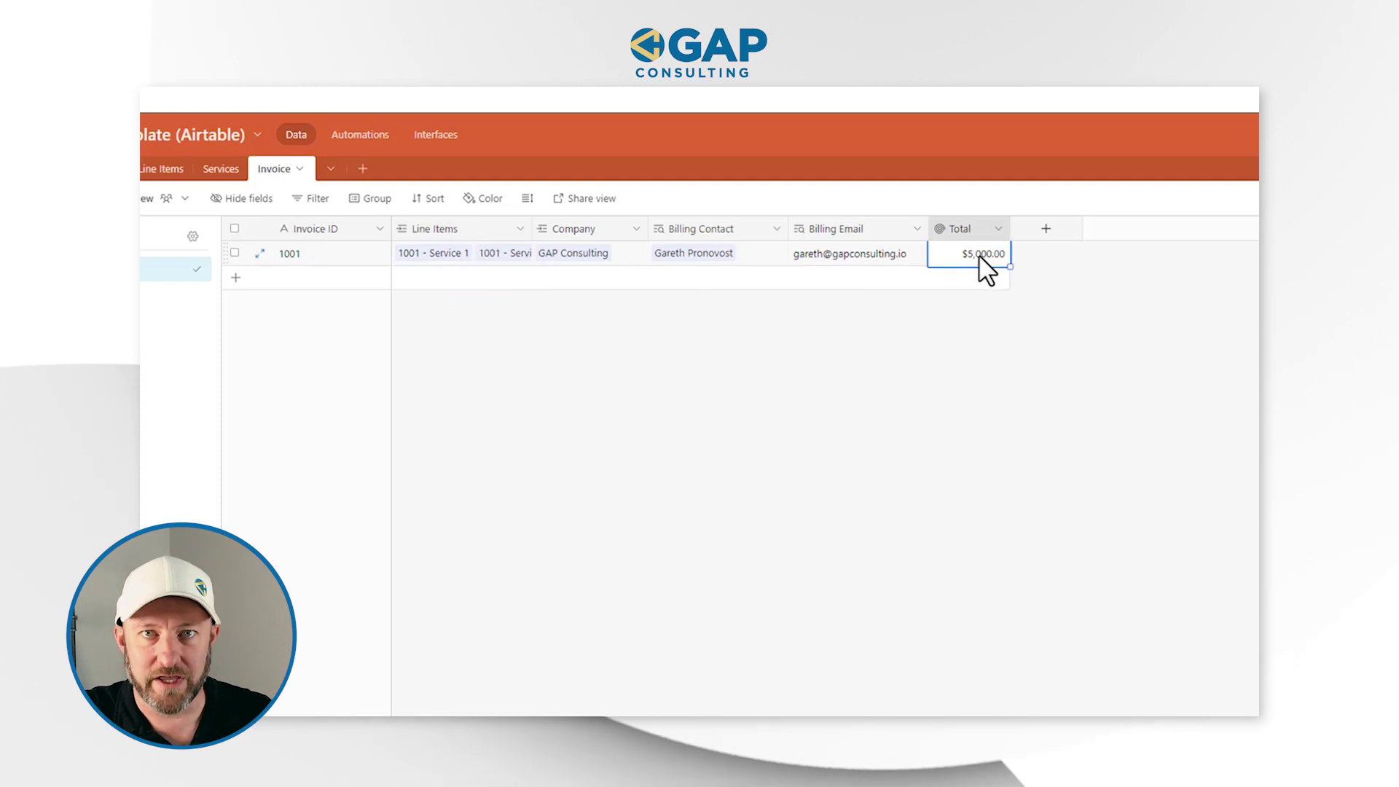
left_click(438, 255)
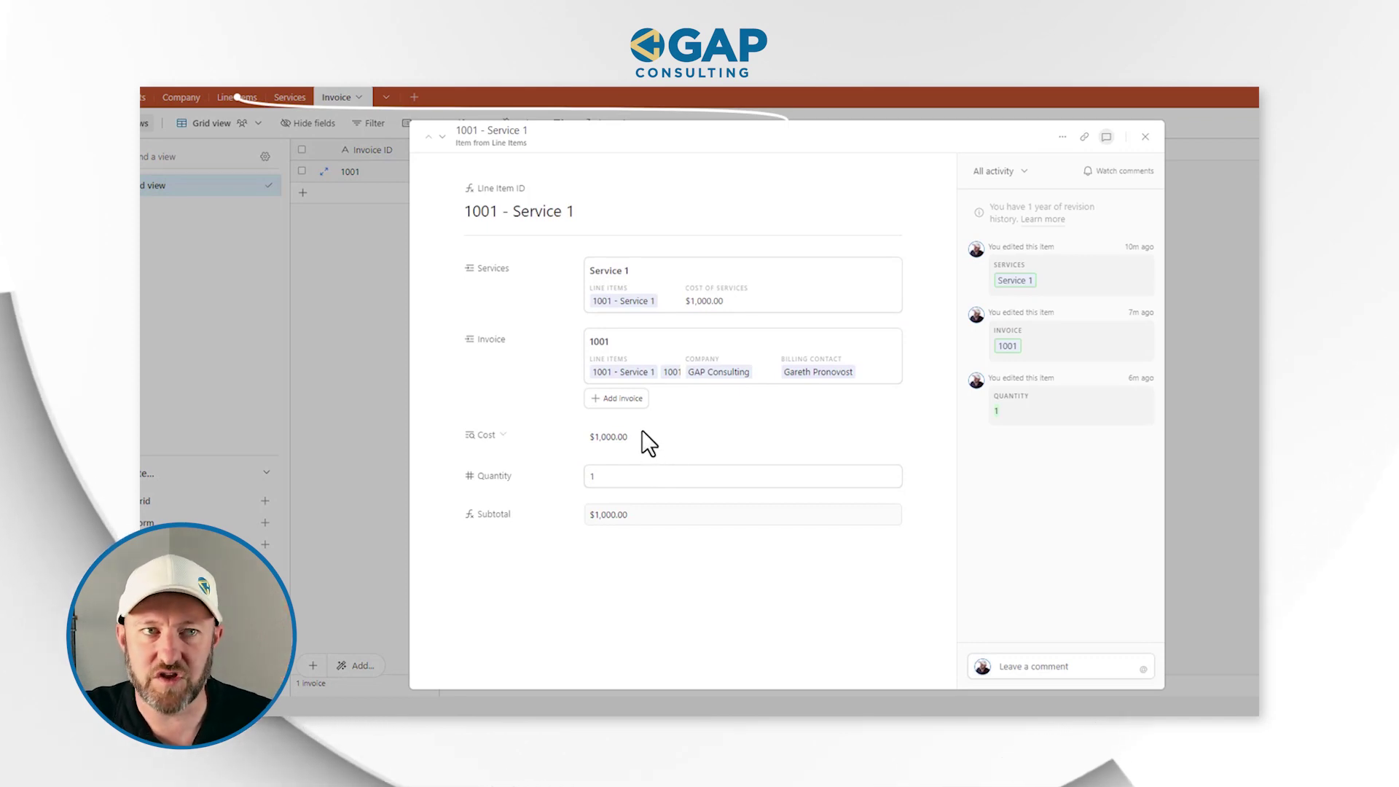
left_click(646, 478)
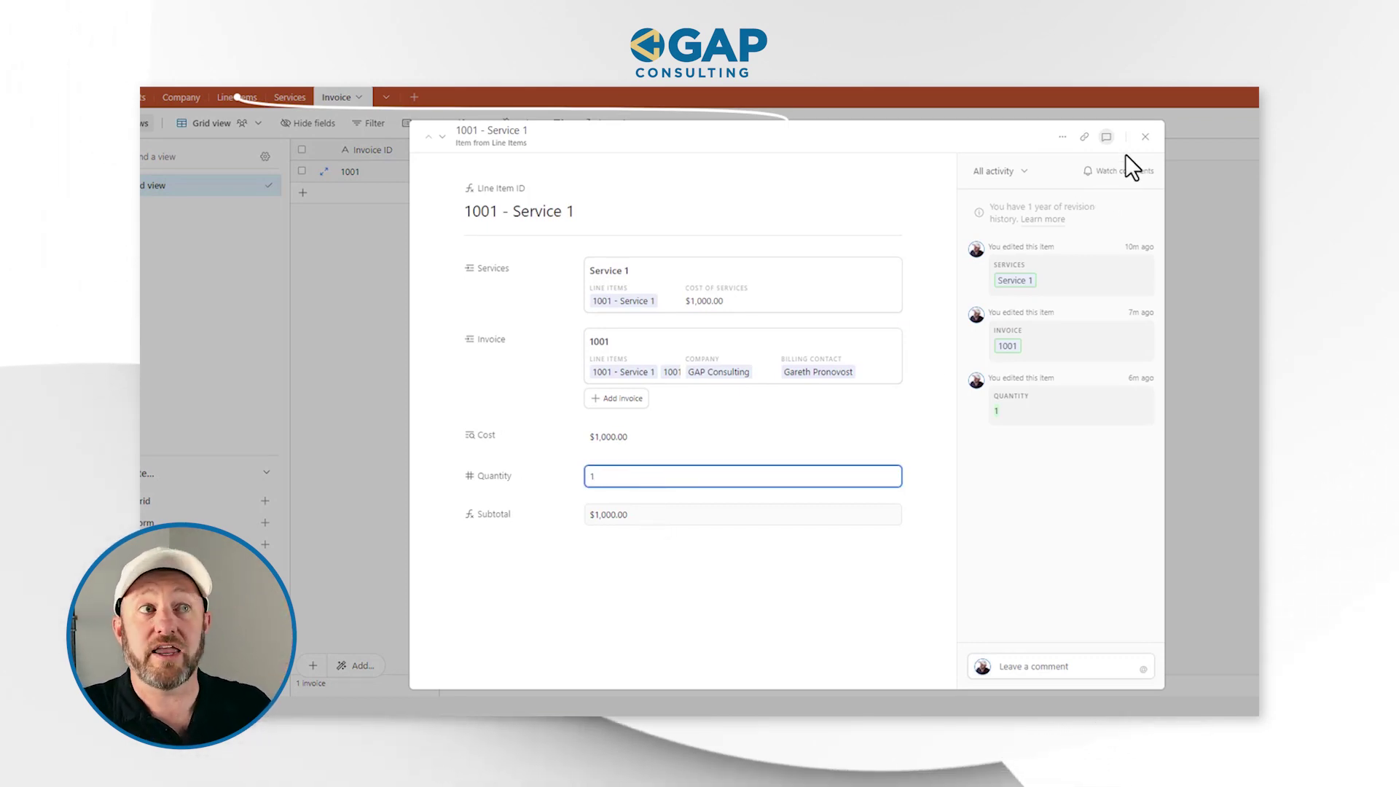
left_click(1145, 138)
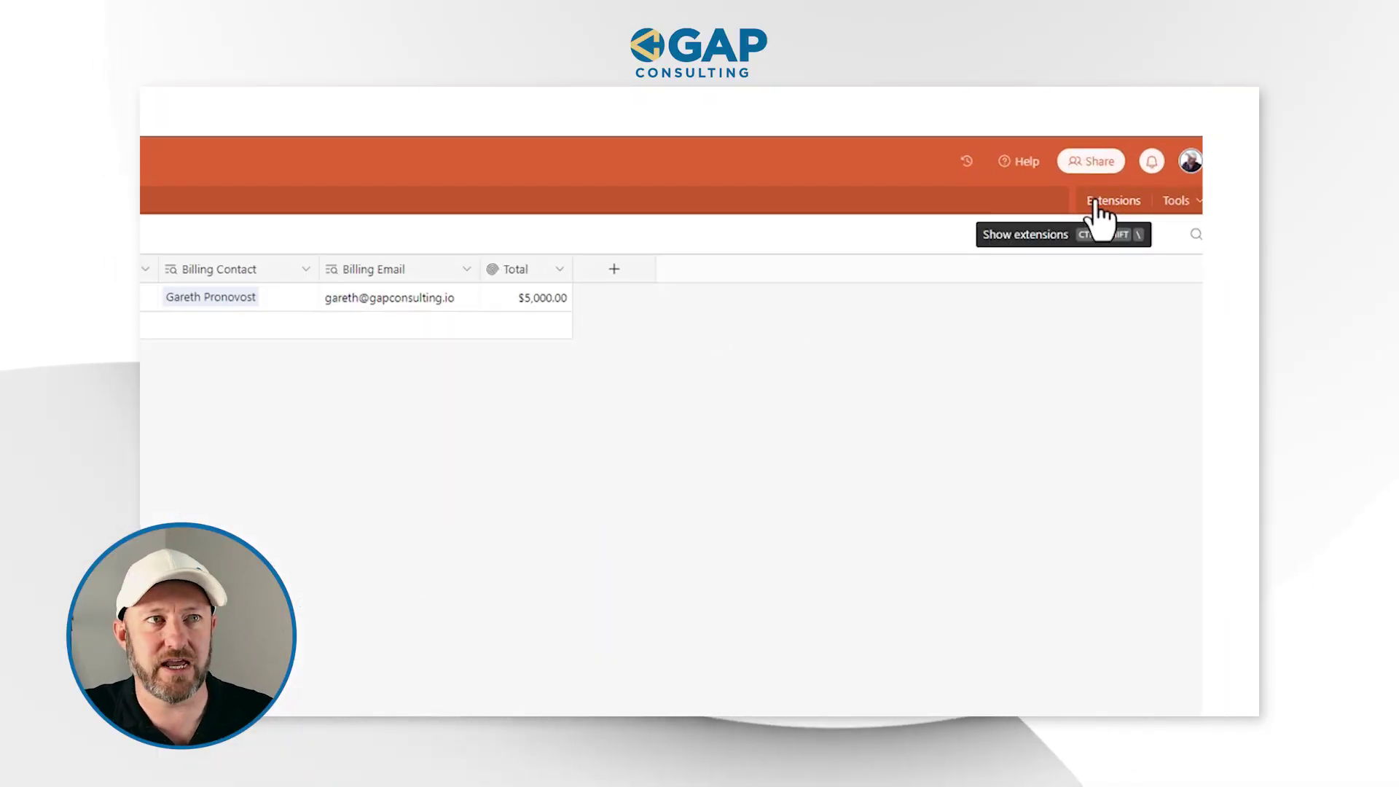
Step: Search the extensions marketplace for "page" and add the Page designer extension to the base
left_click(1101, 213)
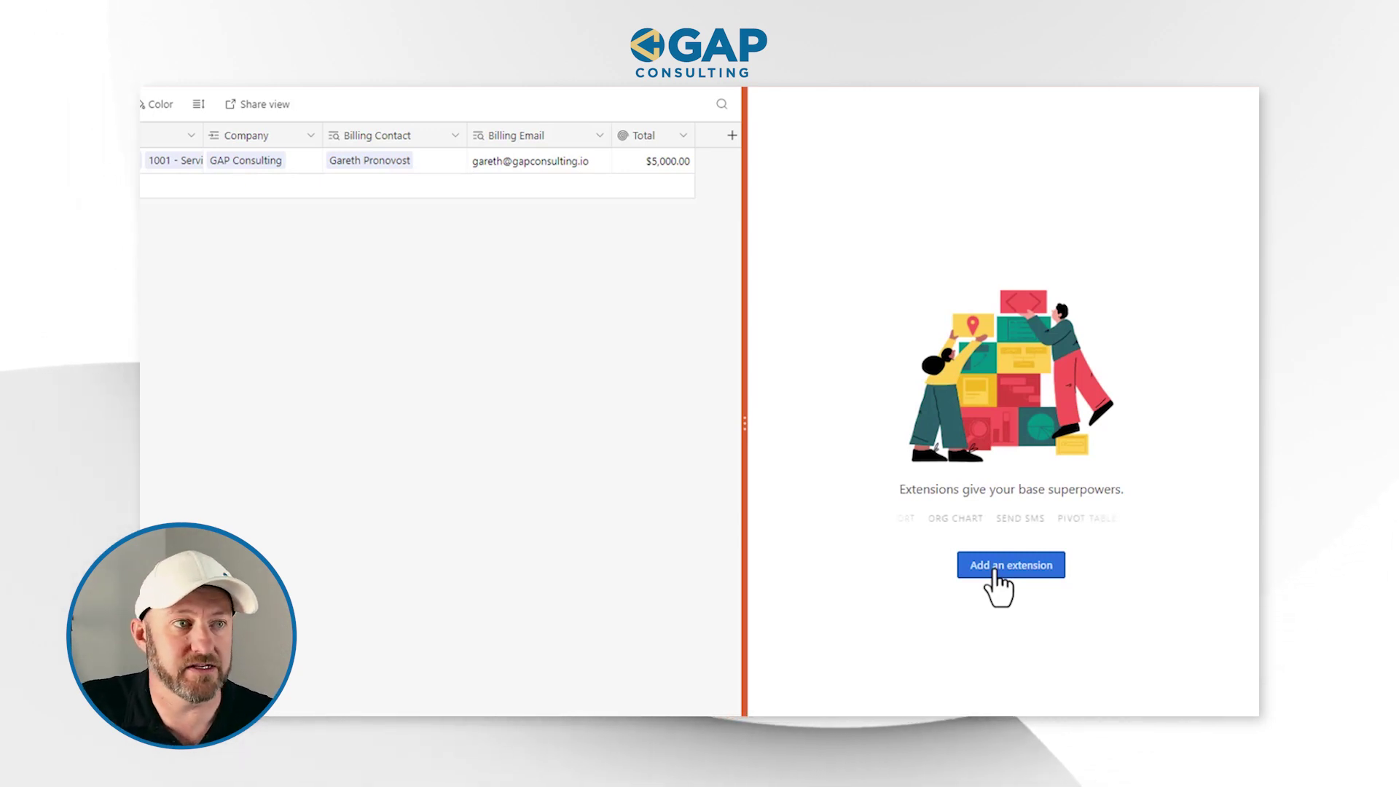
left_click(995, 573)
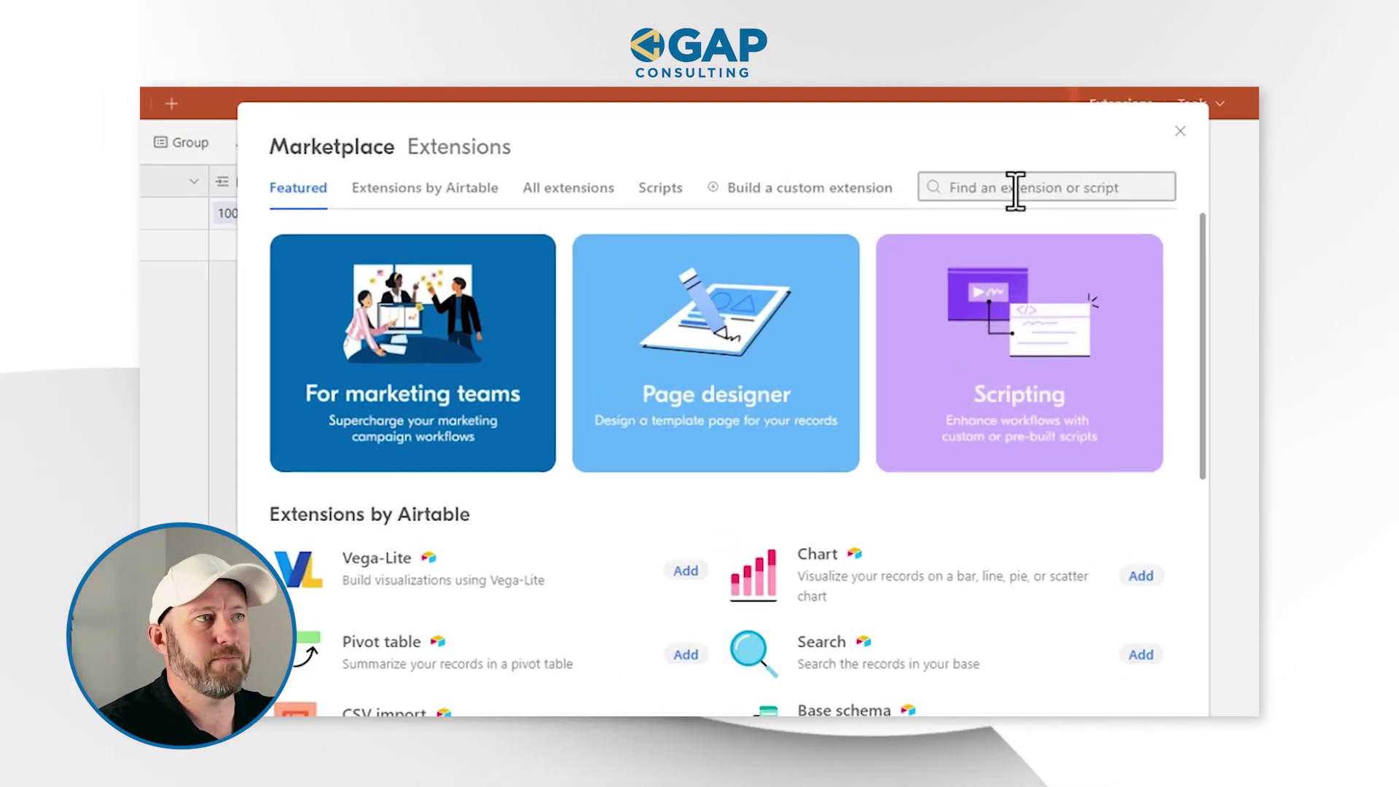
left_click(935, 165)
type("page")
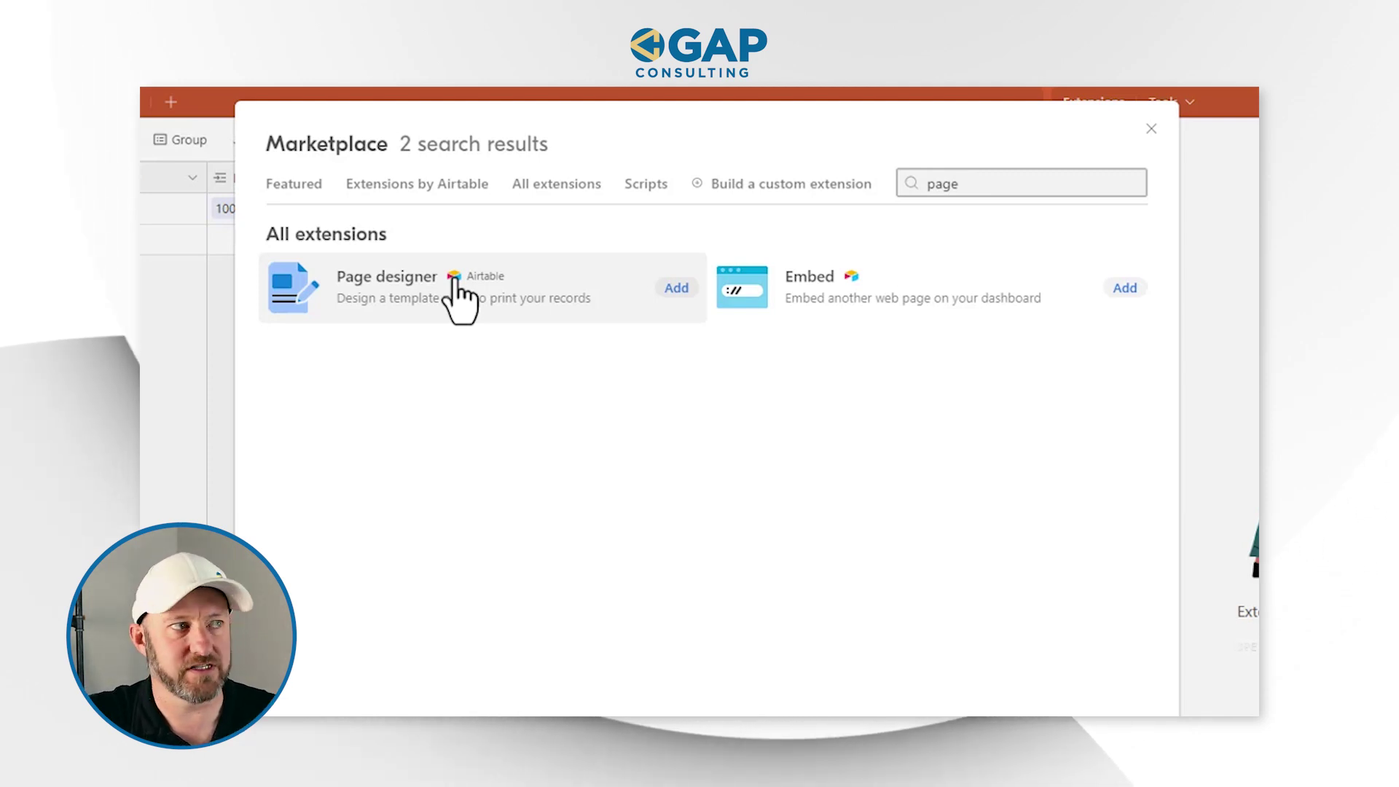
left_click(682, 288)
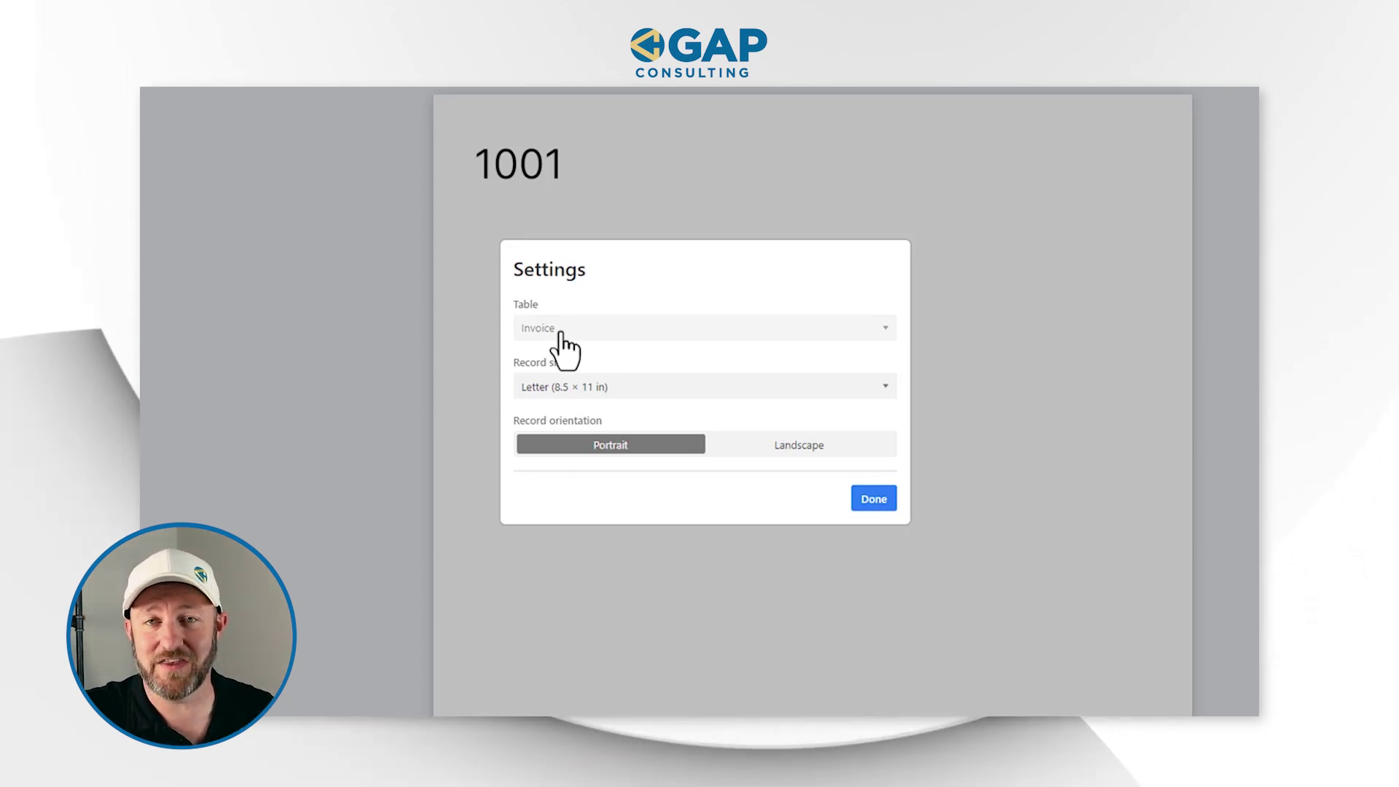
Step: Set the record size to Letter (8.5 × 11 in), finish the page settings and inspect the Invoice ID element's properties
left_click(564, 390)
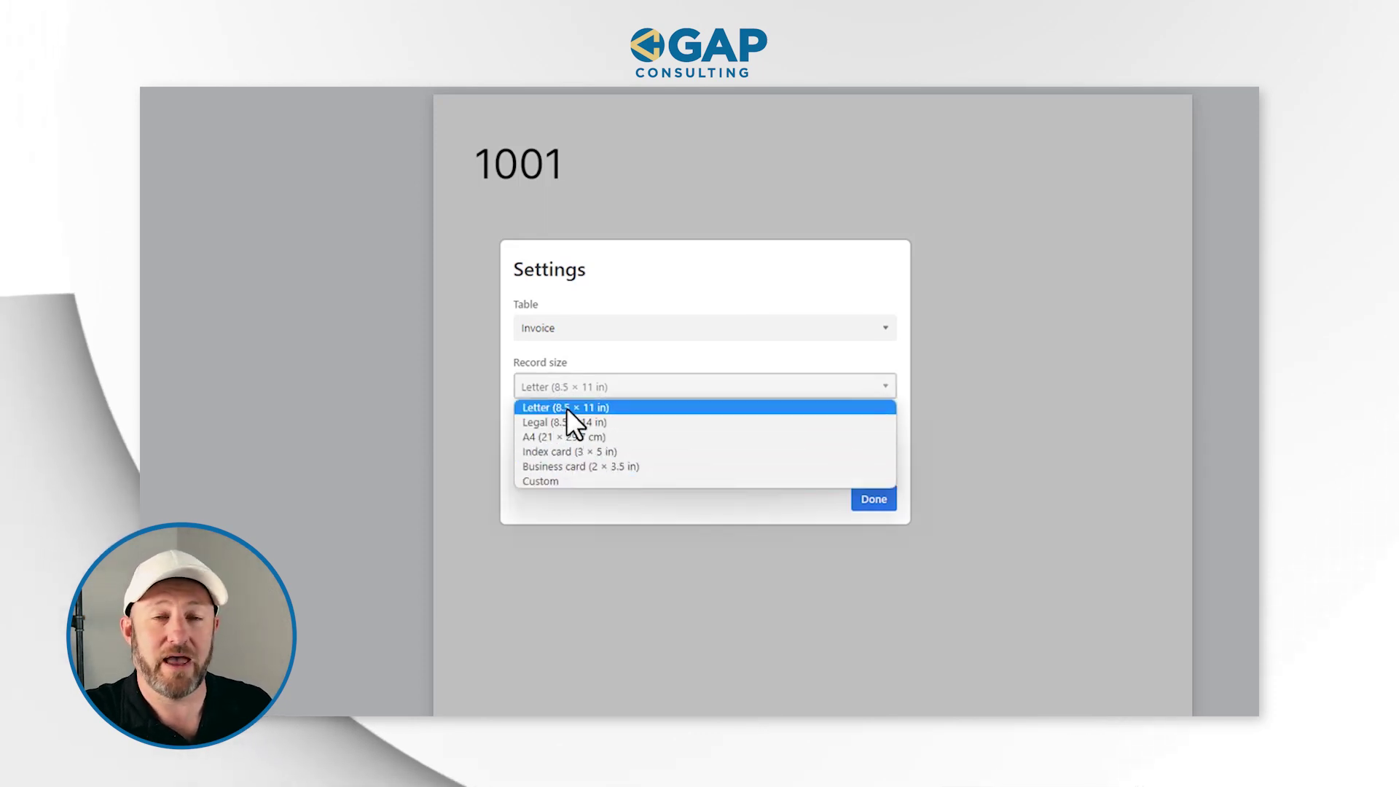
left_click(567, 409)
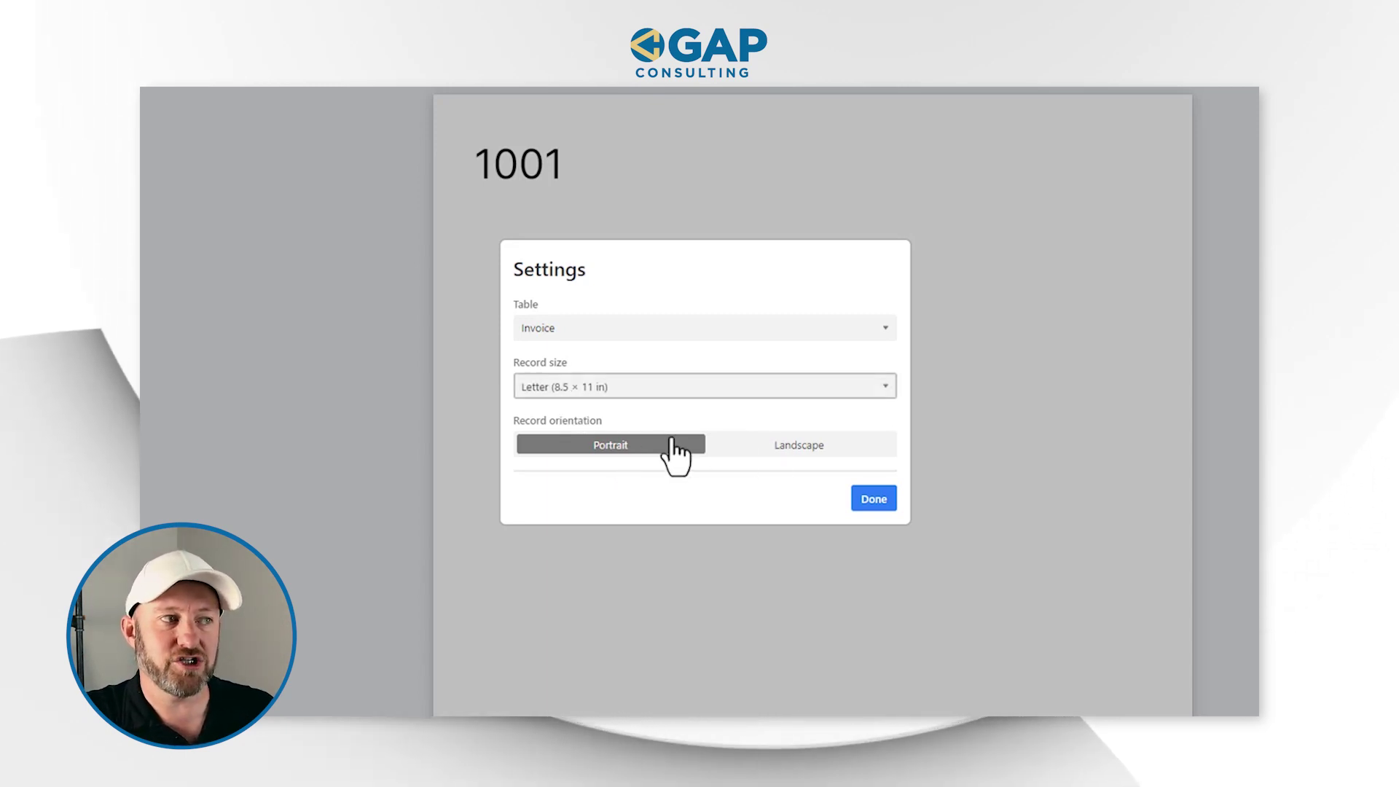
left_click(877, 500)
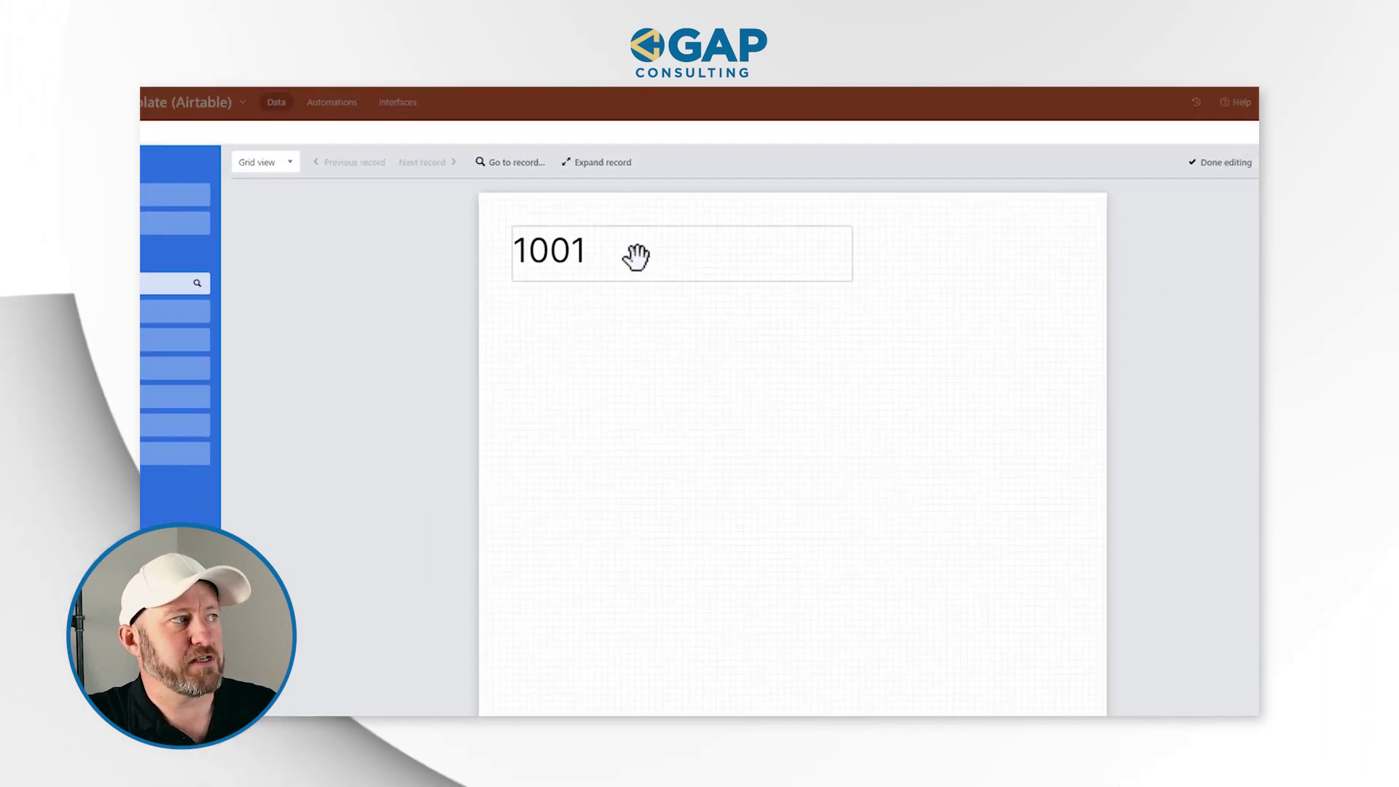
left_click(635, 257)
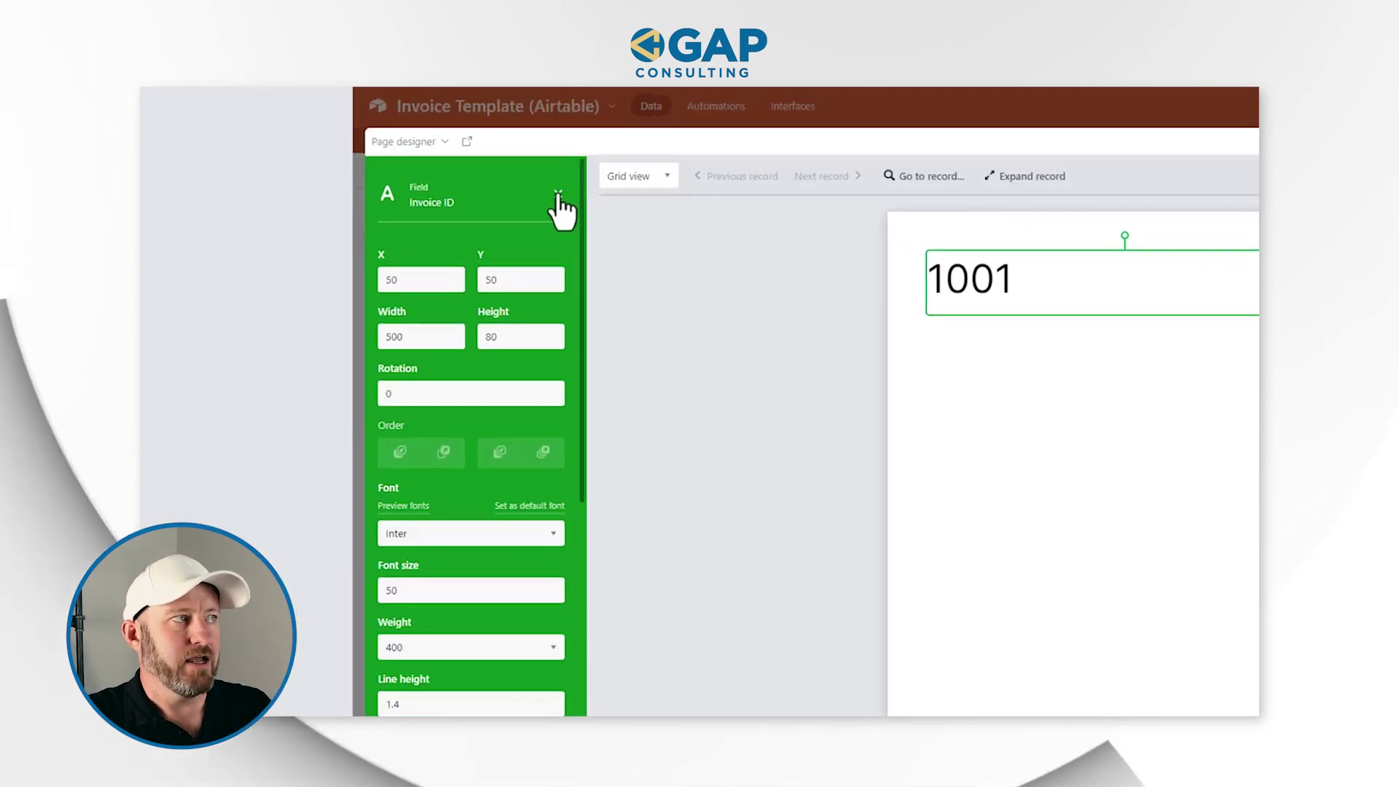
left_click(558, 196)
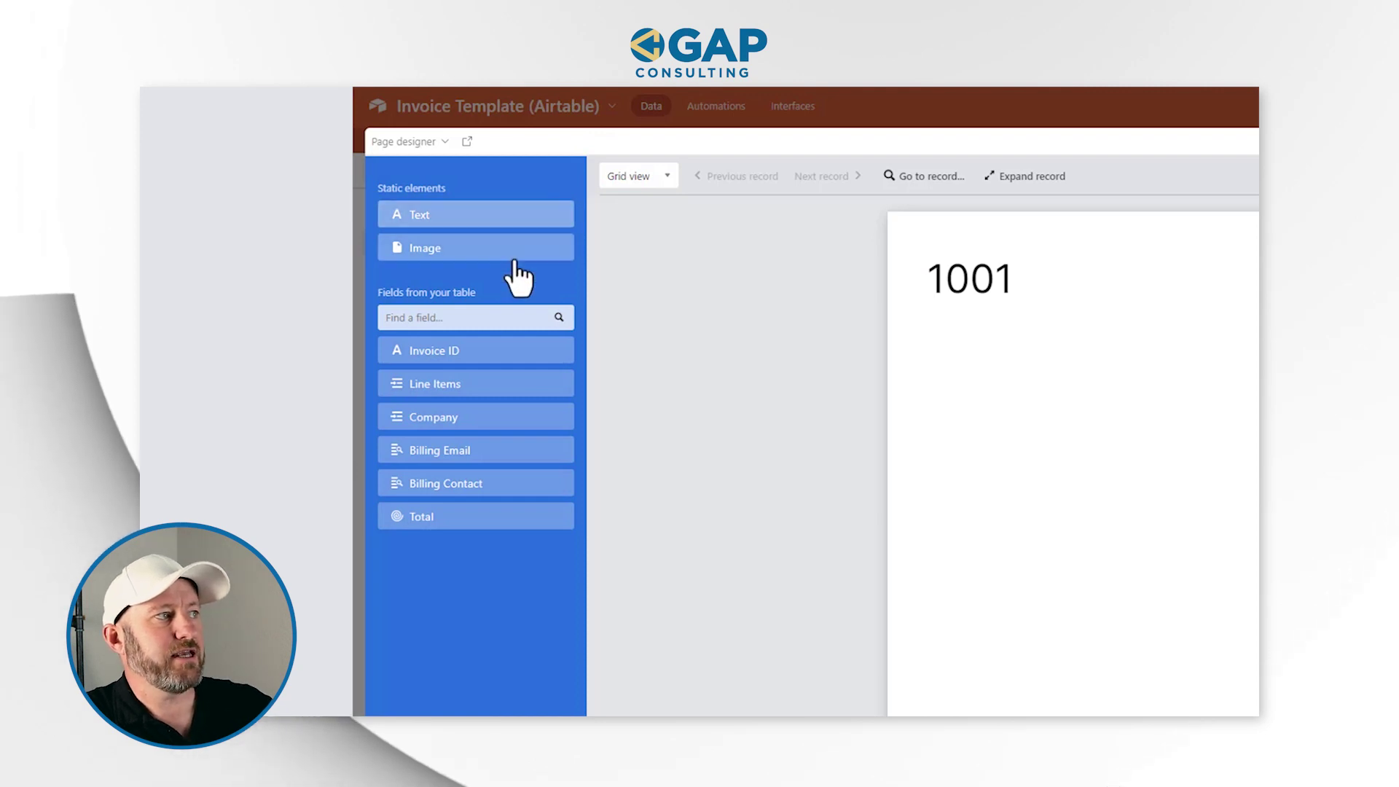
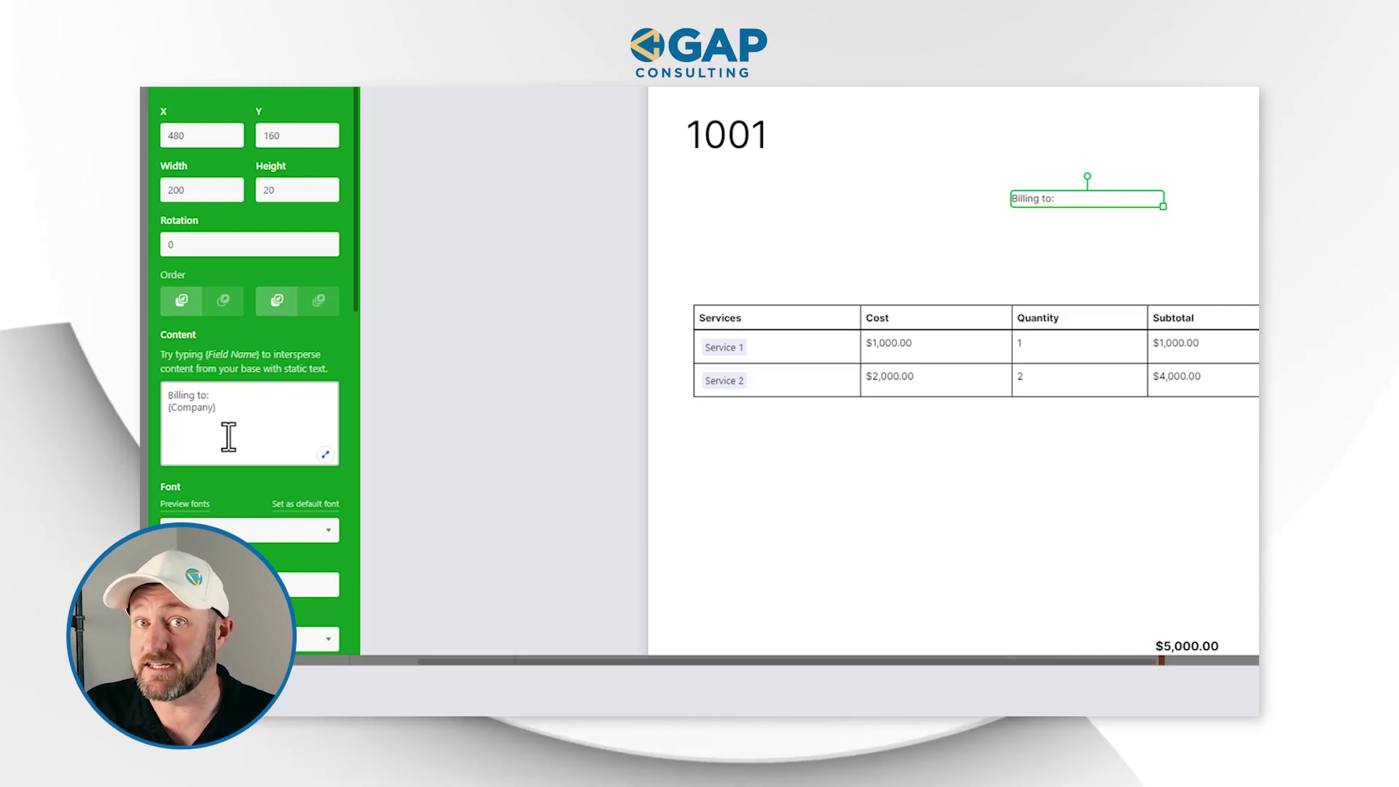
Step: Enlarge the "Billing to:" text element to 350 wide by 130 high
left_click(222, 429)
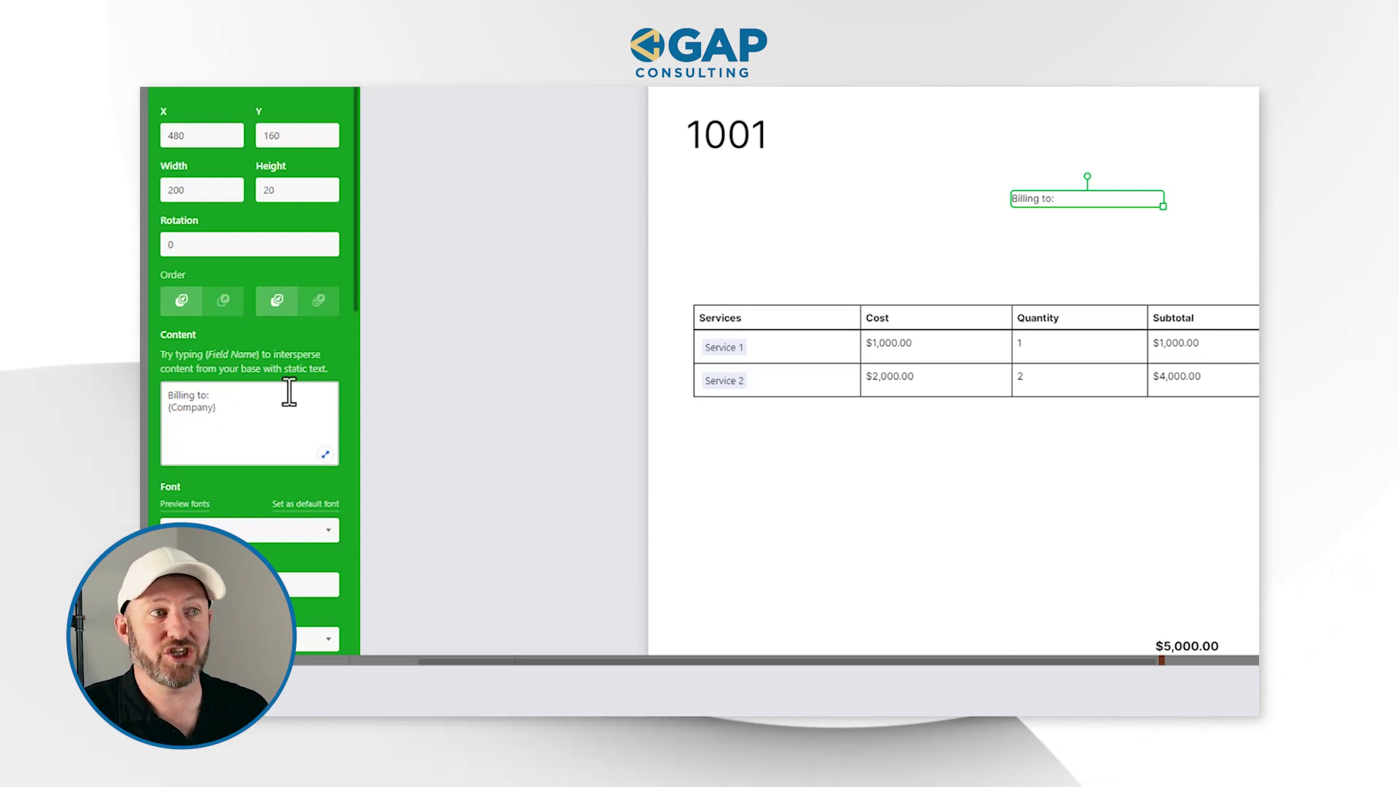
left_click_drag(1168, 212, 1258, 289)
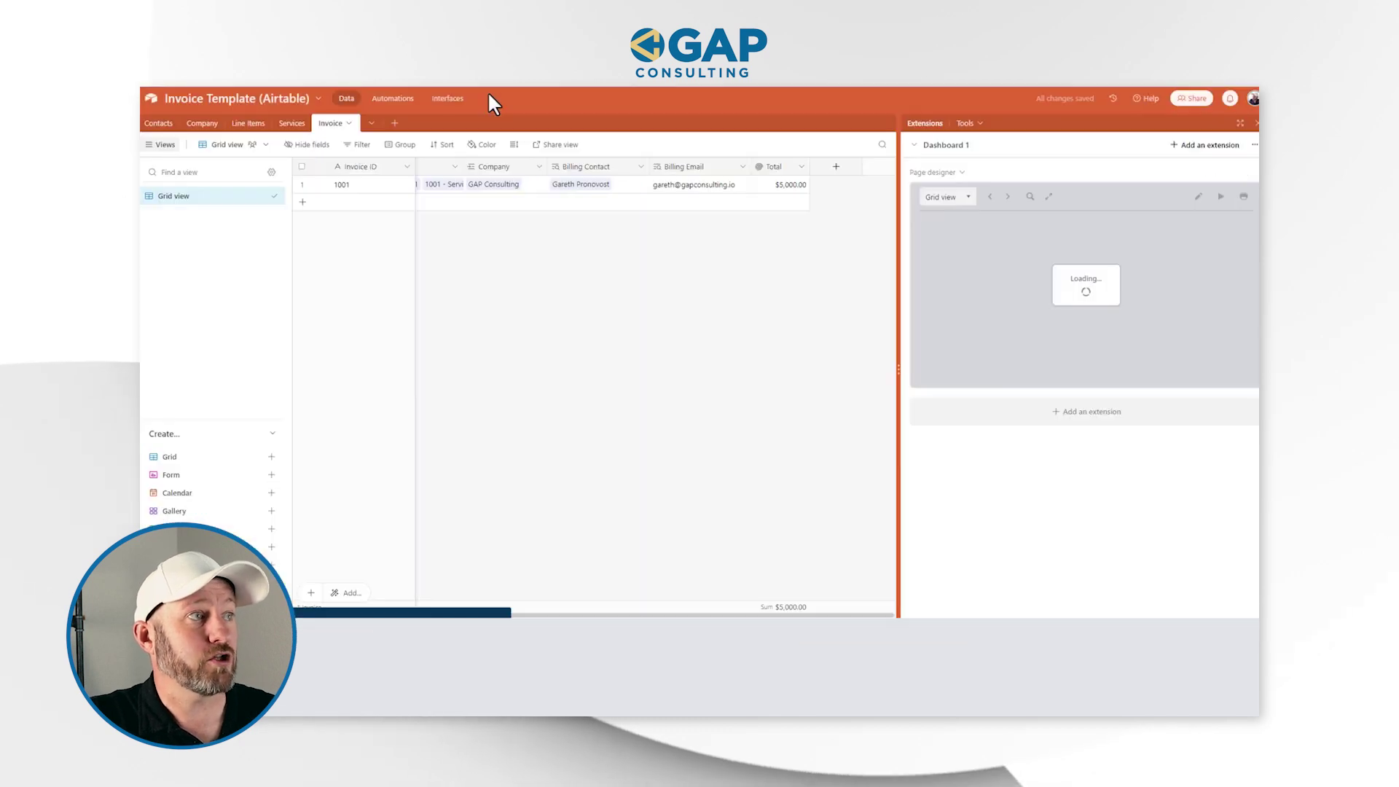
Step: Check the Billing Contact field in the Invoice table and add {Billing Contact} and {Billing Email} lines below {Company} in the "Billing to:" text
double_click(603, 178)
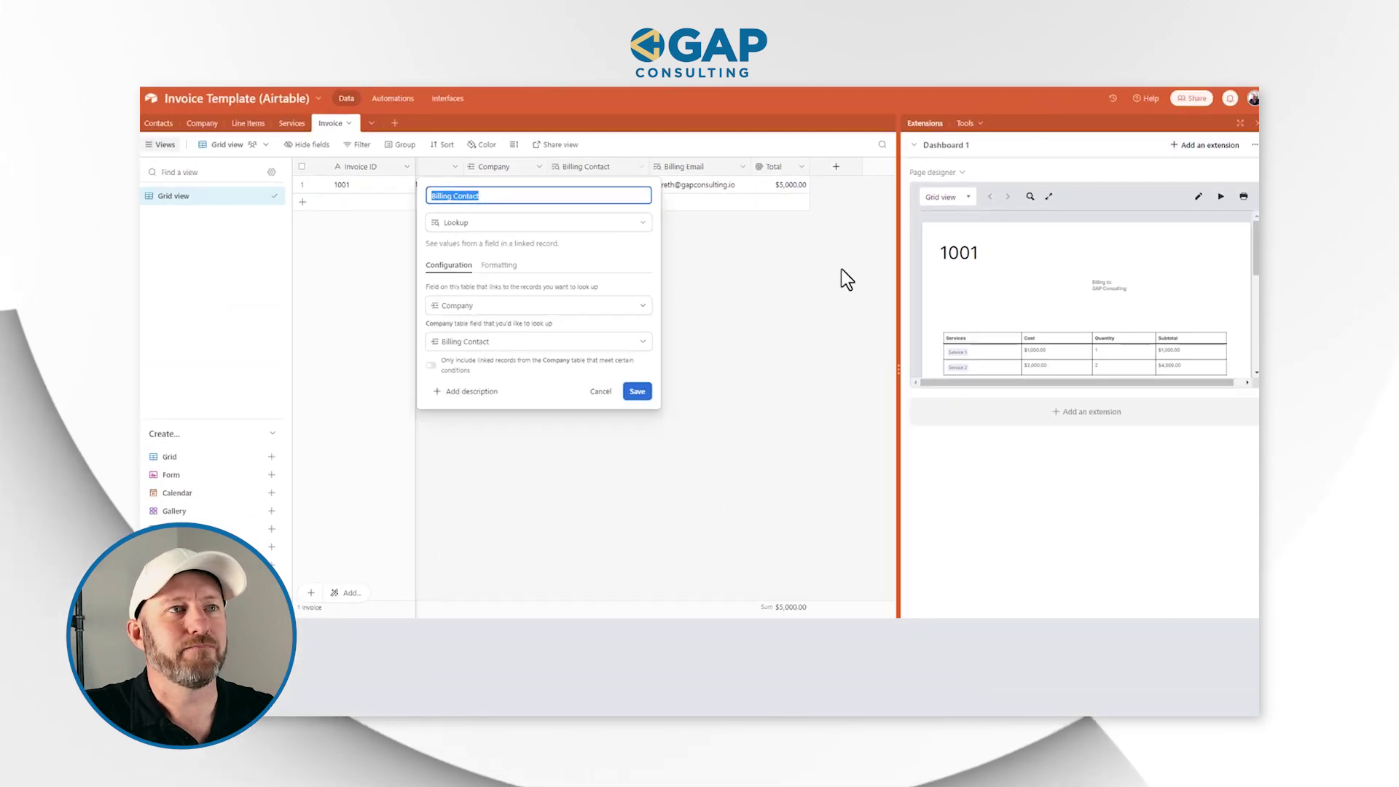
key("Return")
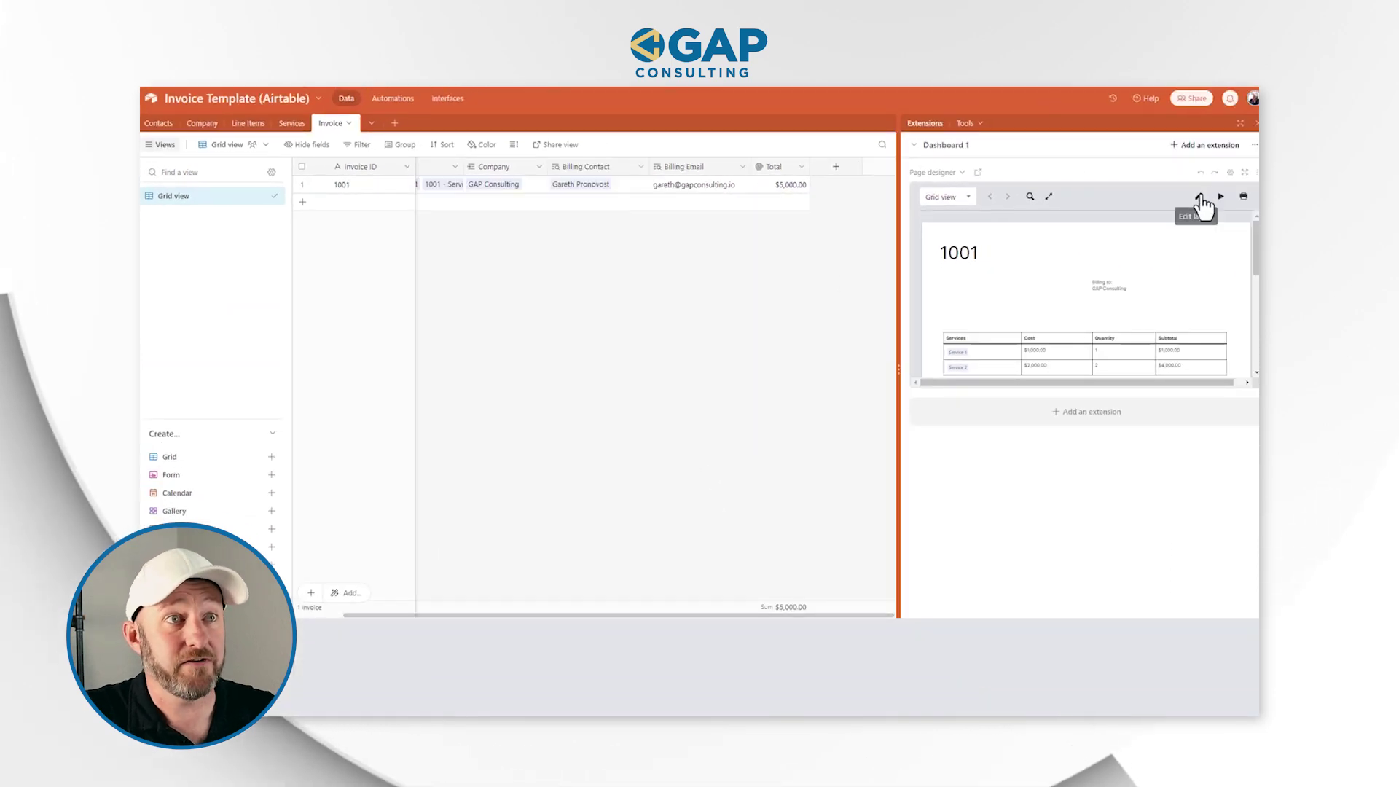
left_click(1200, 197)
left_click(825, 281)
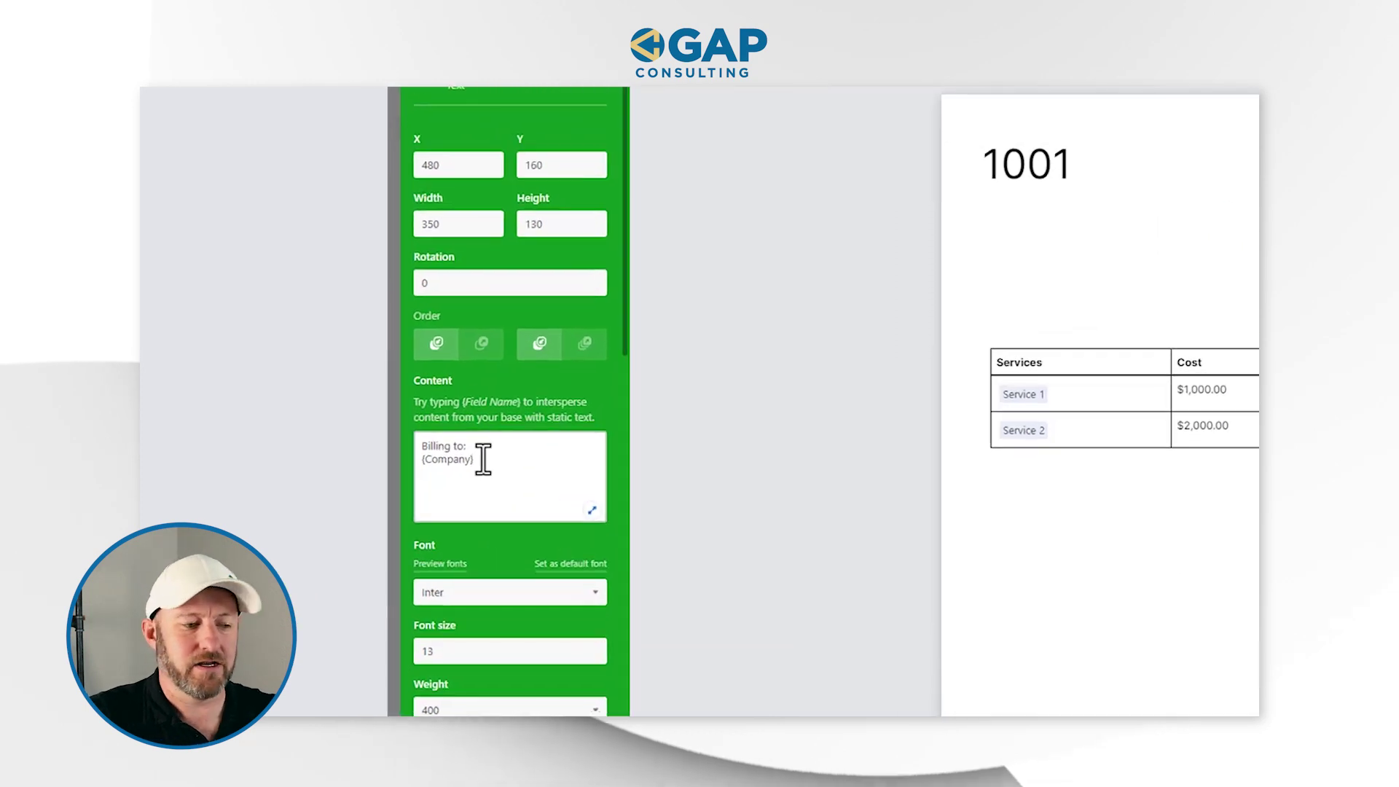
left_click(483, 459)
key("Return")
type("{")
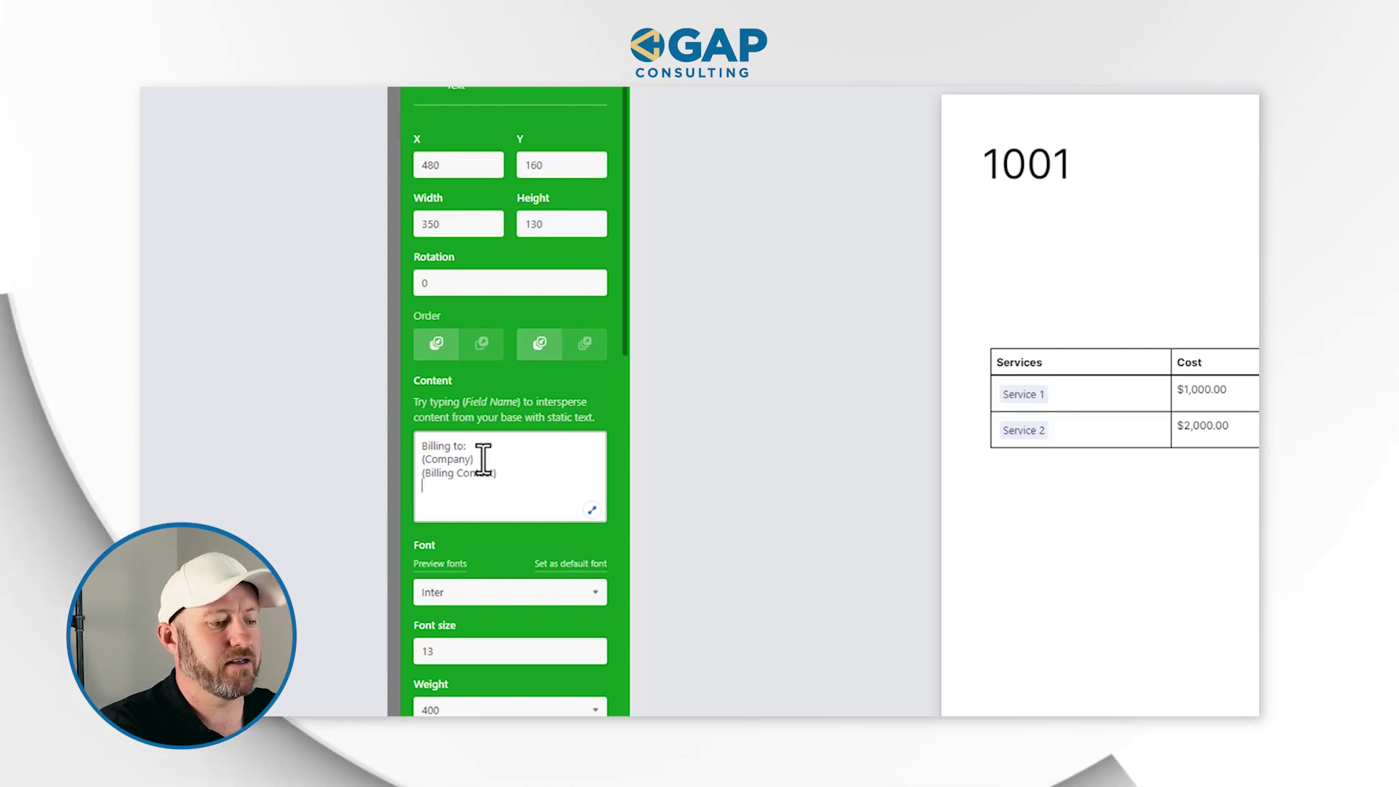
type("Billing ")
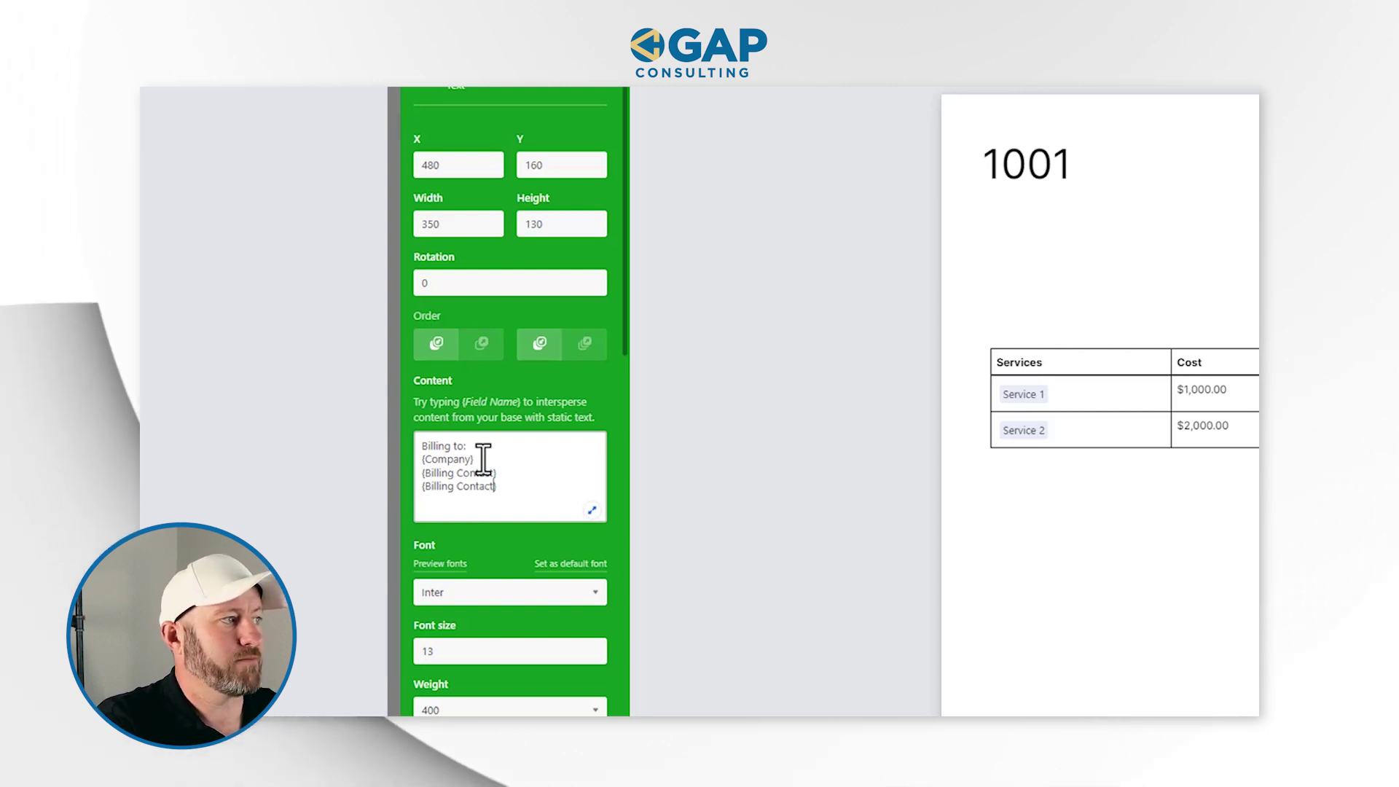
type("Email")
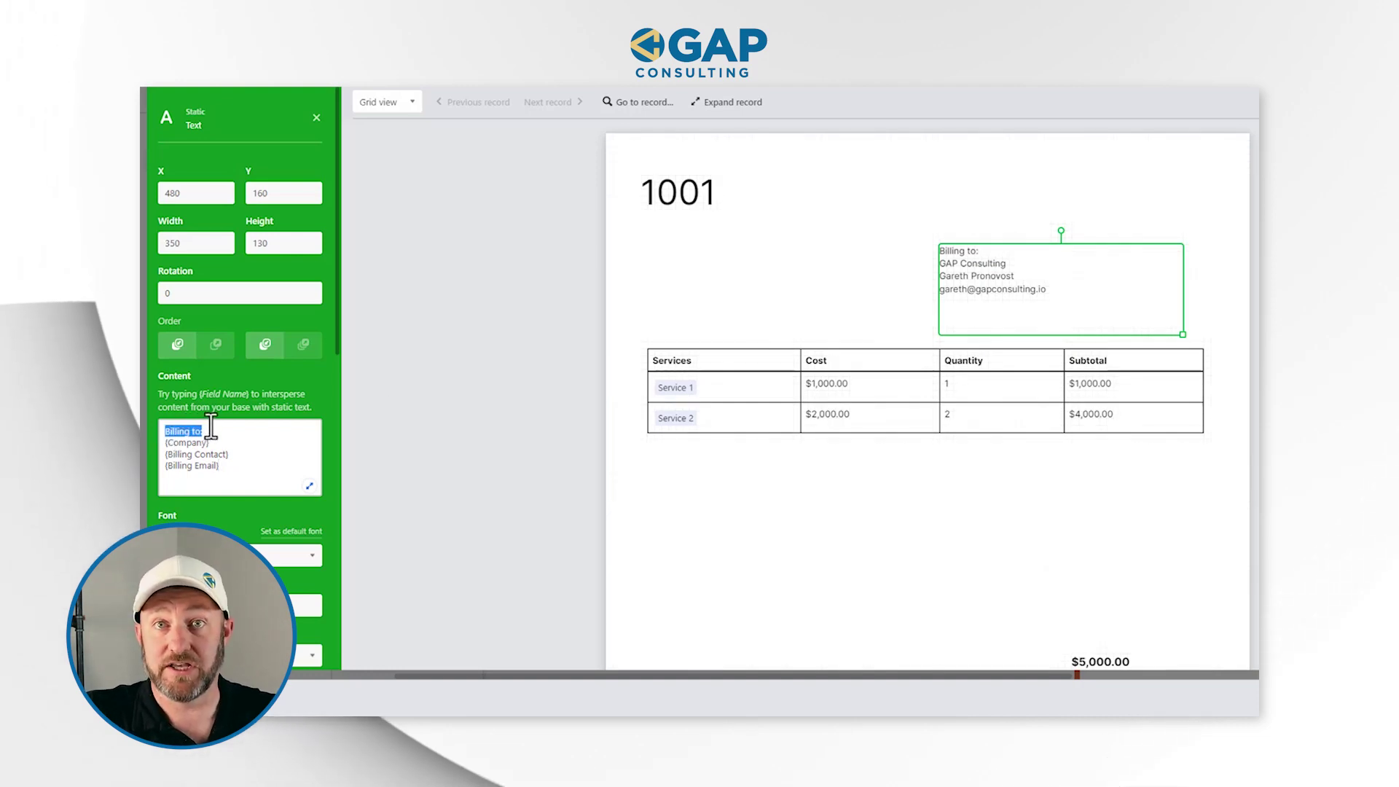
left_click_drag(166, 443, 220, 467)
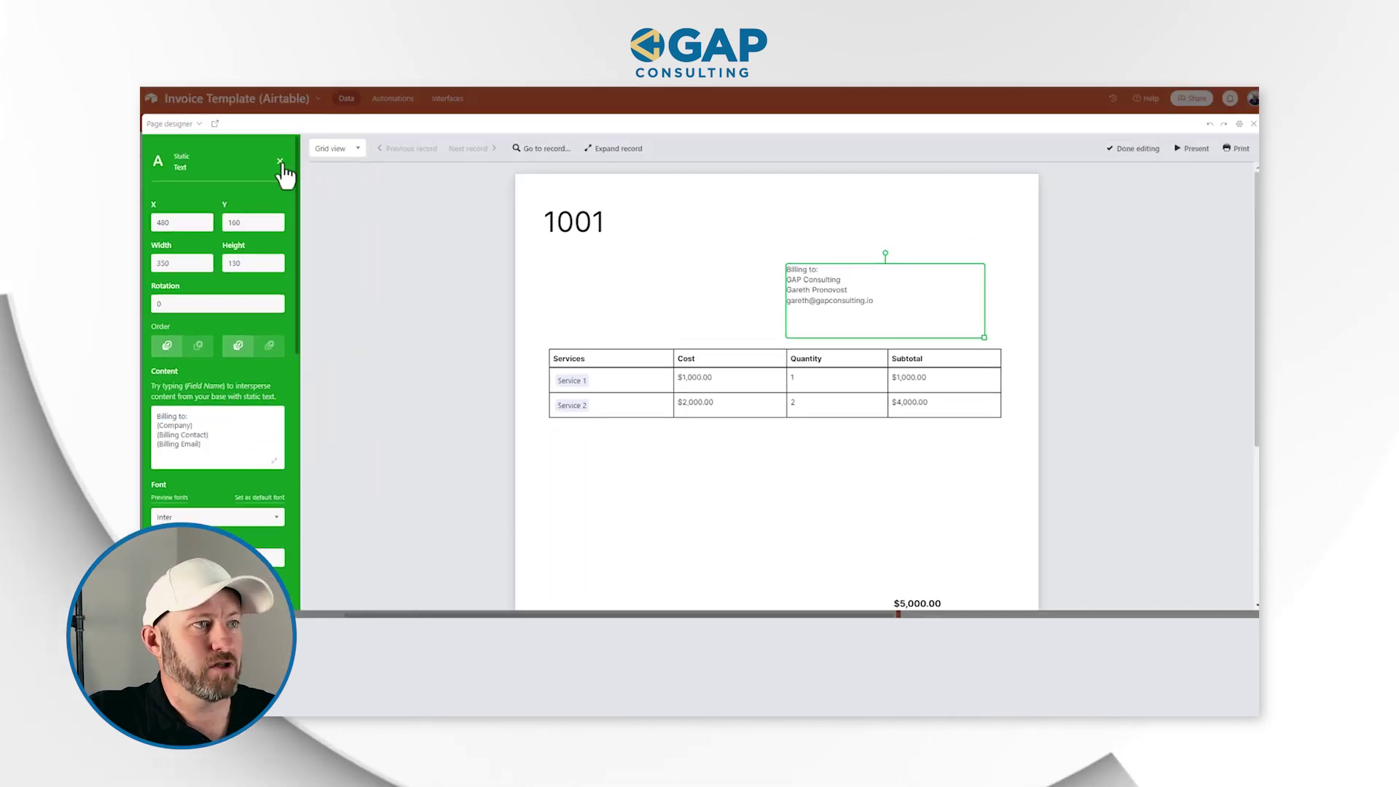
Step: Duplicate the "Billing to:" text element and place the copy beside the original at X 90, Y 160, above the Services table
left_click(280, 161)
left_click(814, 278)
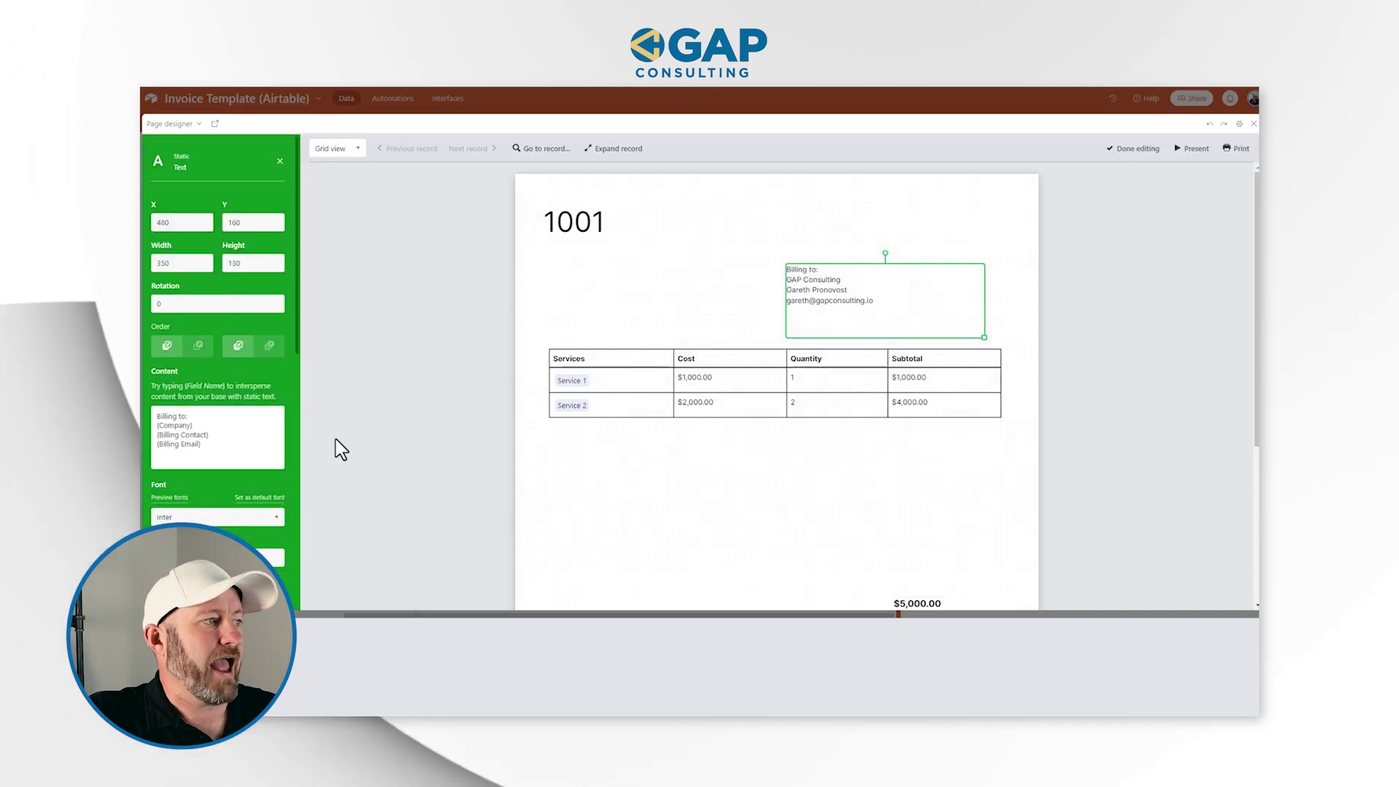
scroll(262, 506, "down", 5)
scroll(262, 508, "down", 1)
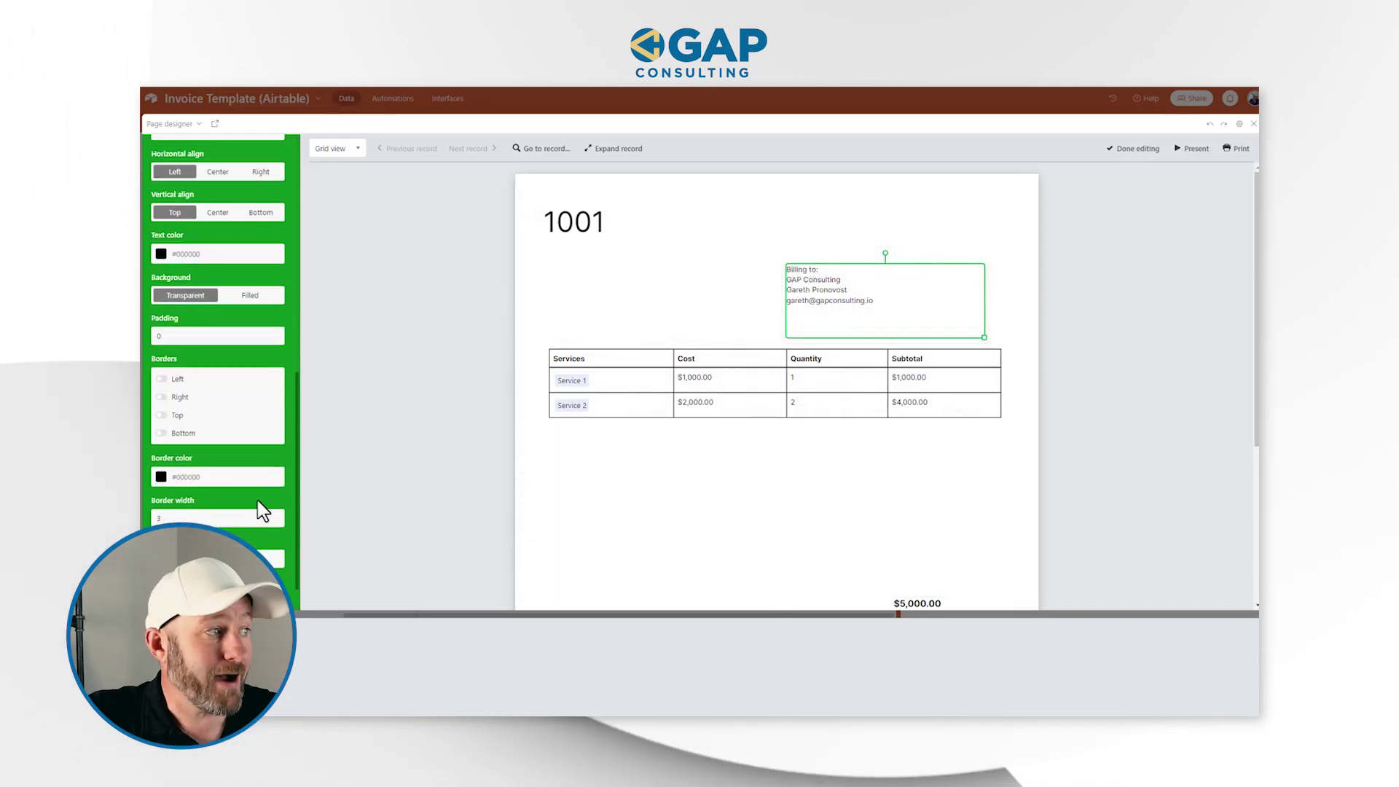
scroll(263, 510, "down", 3)
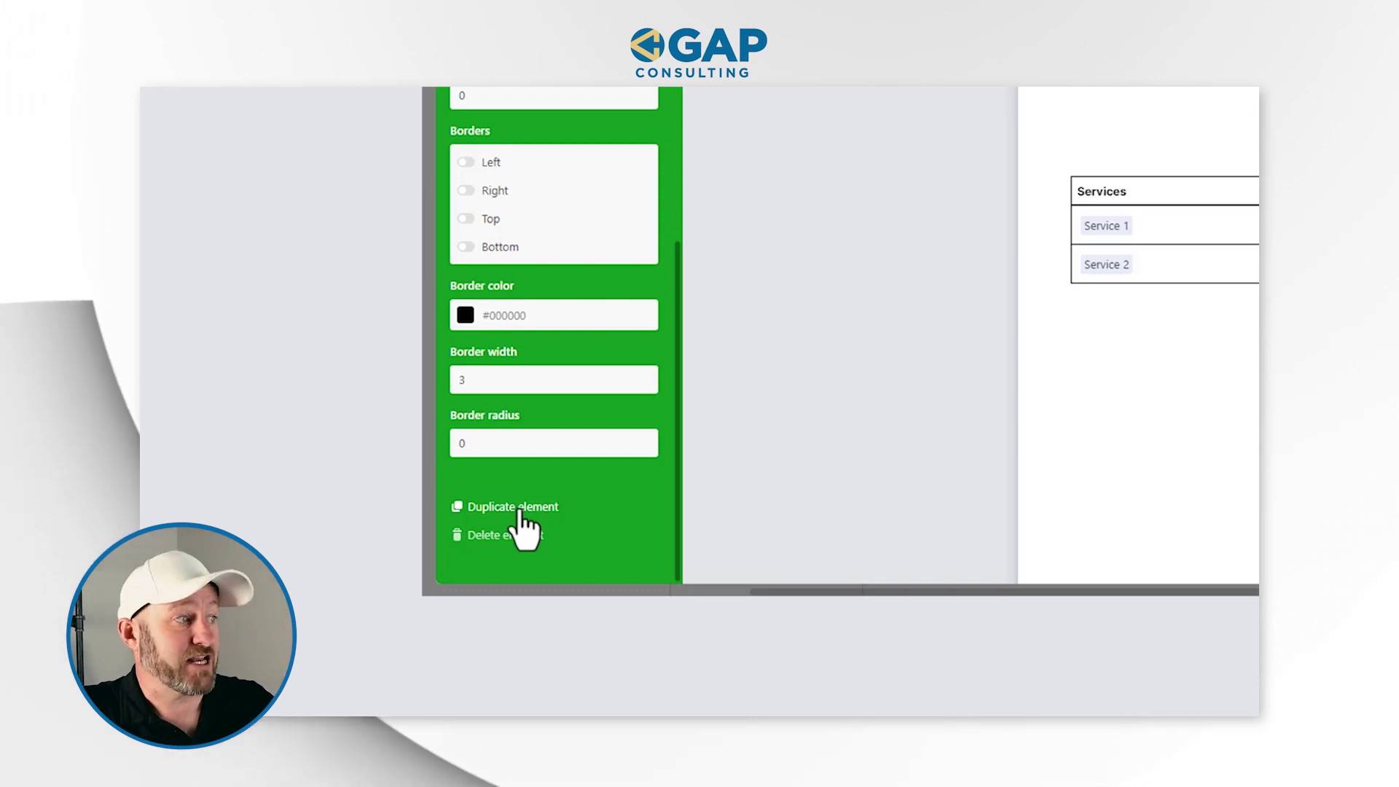
left_click(519, 510)
left_click_drag(850, 398, 641, 325)
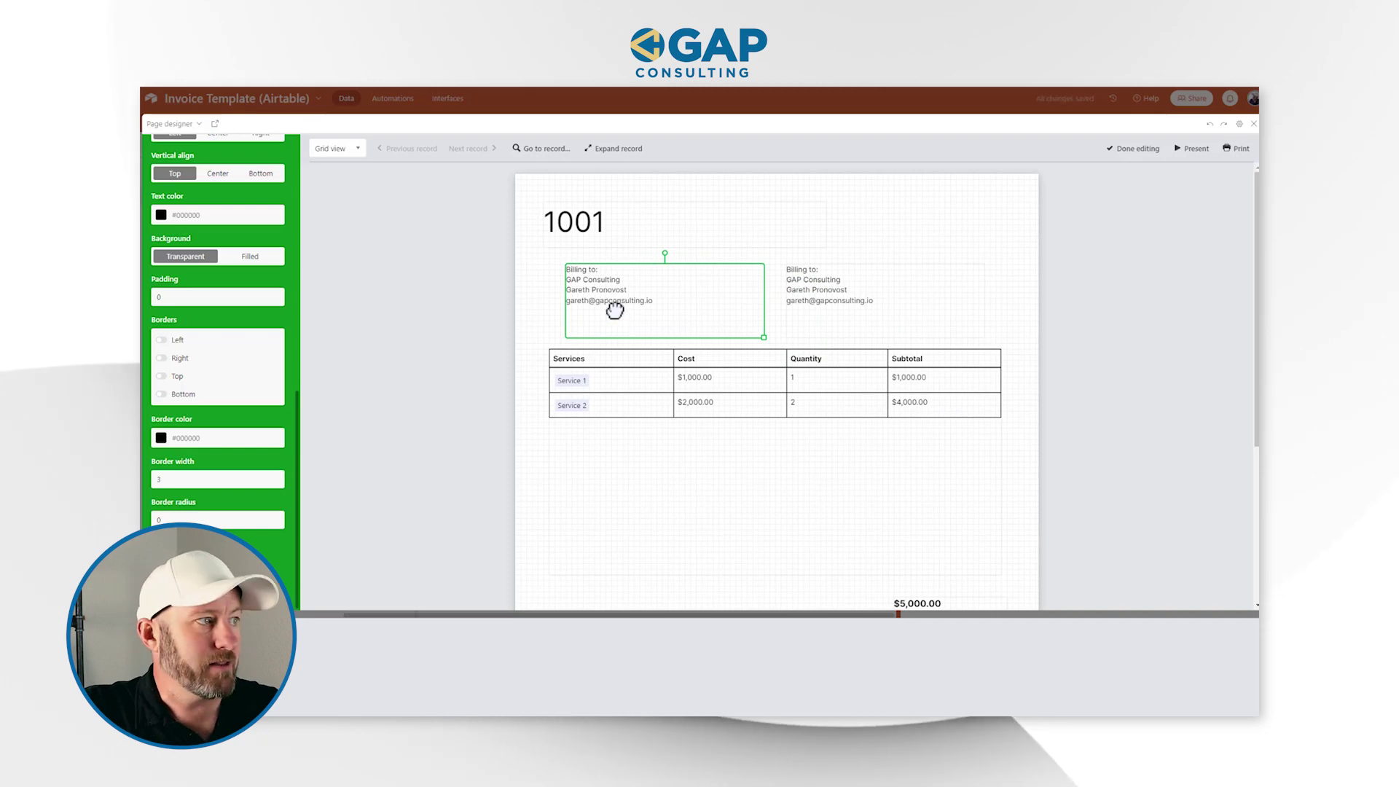
Step: Change the copied billing text to "Billing from:" followed by GAPTEST CO, the sender's name and the sender's e-mail address
scroll(203, 420, "up", 10)
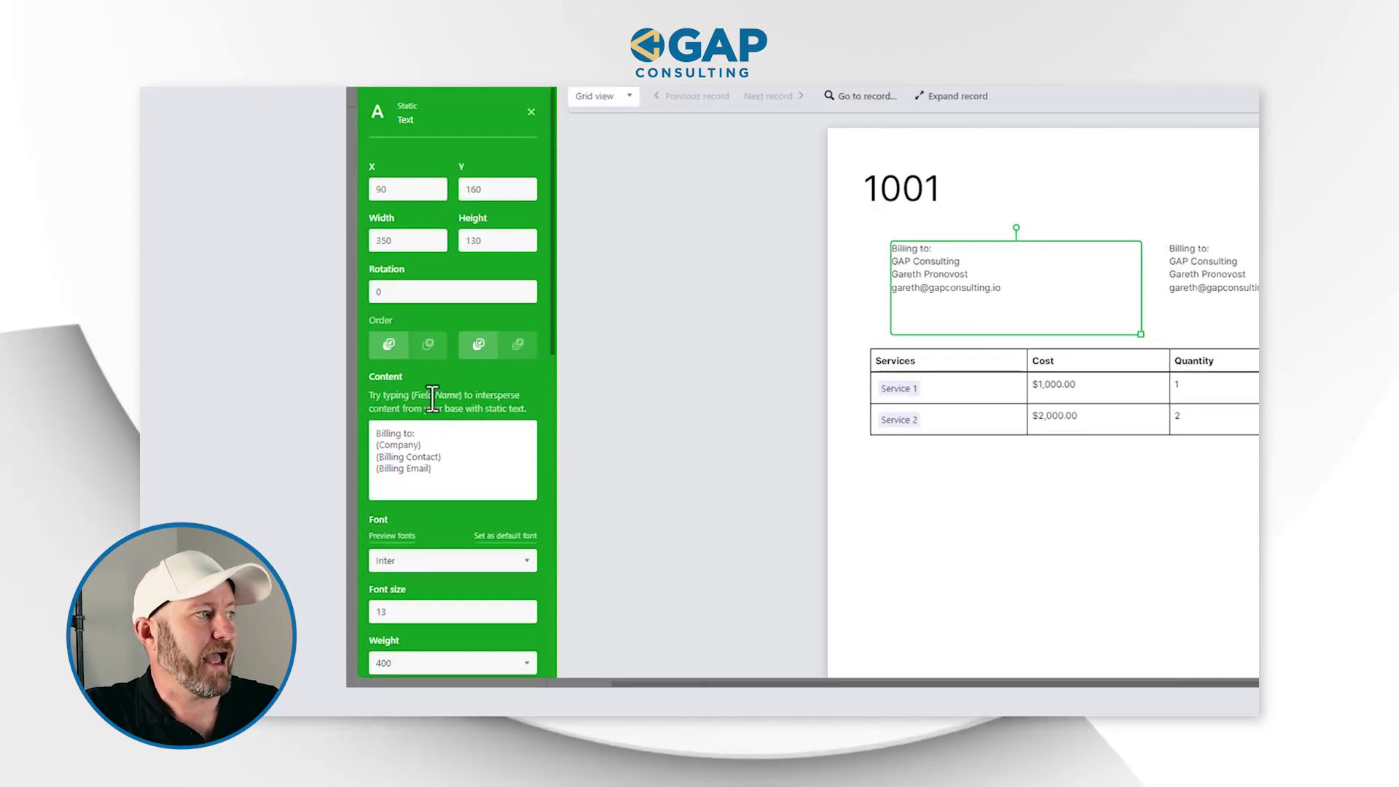
triple_click(198, 430)
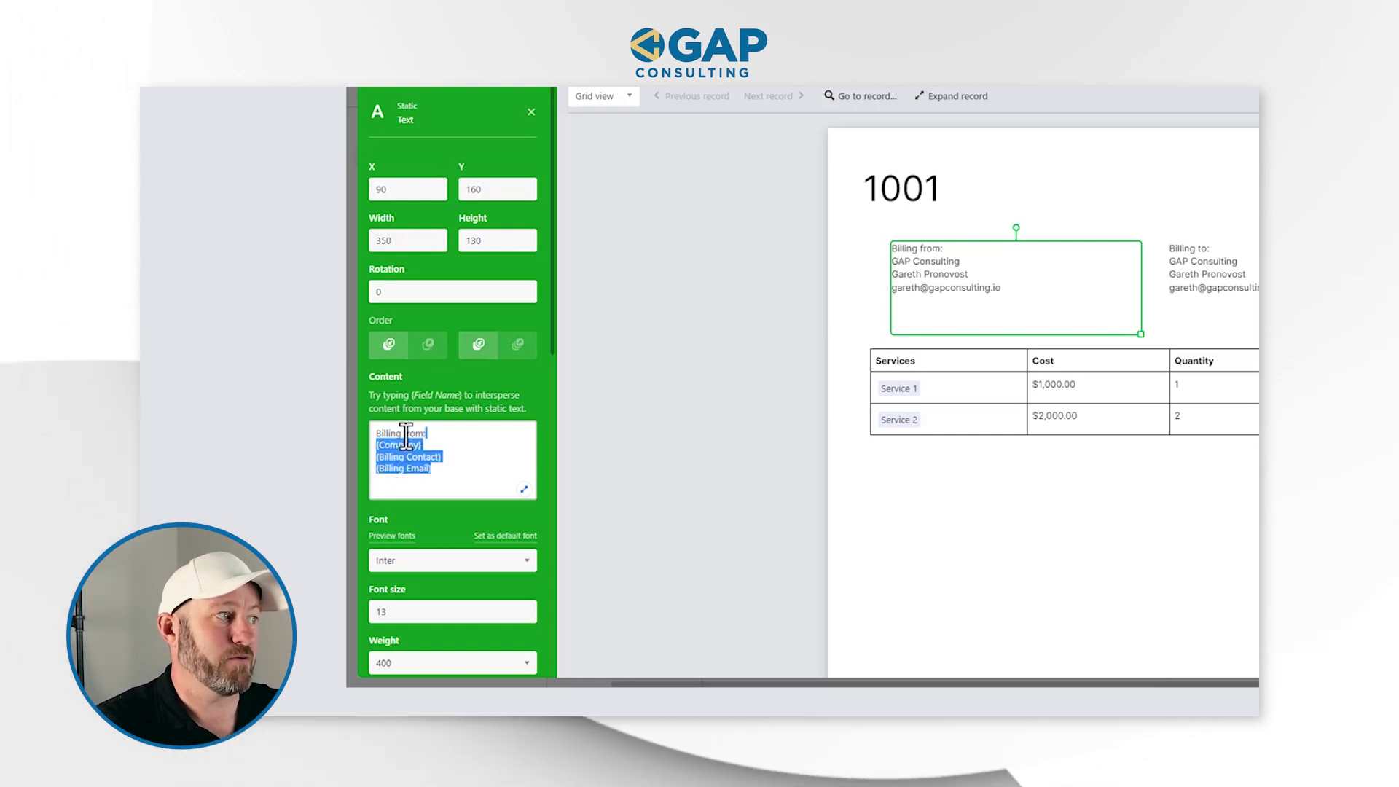
type("G")
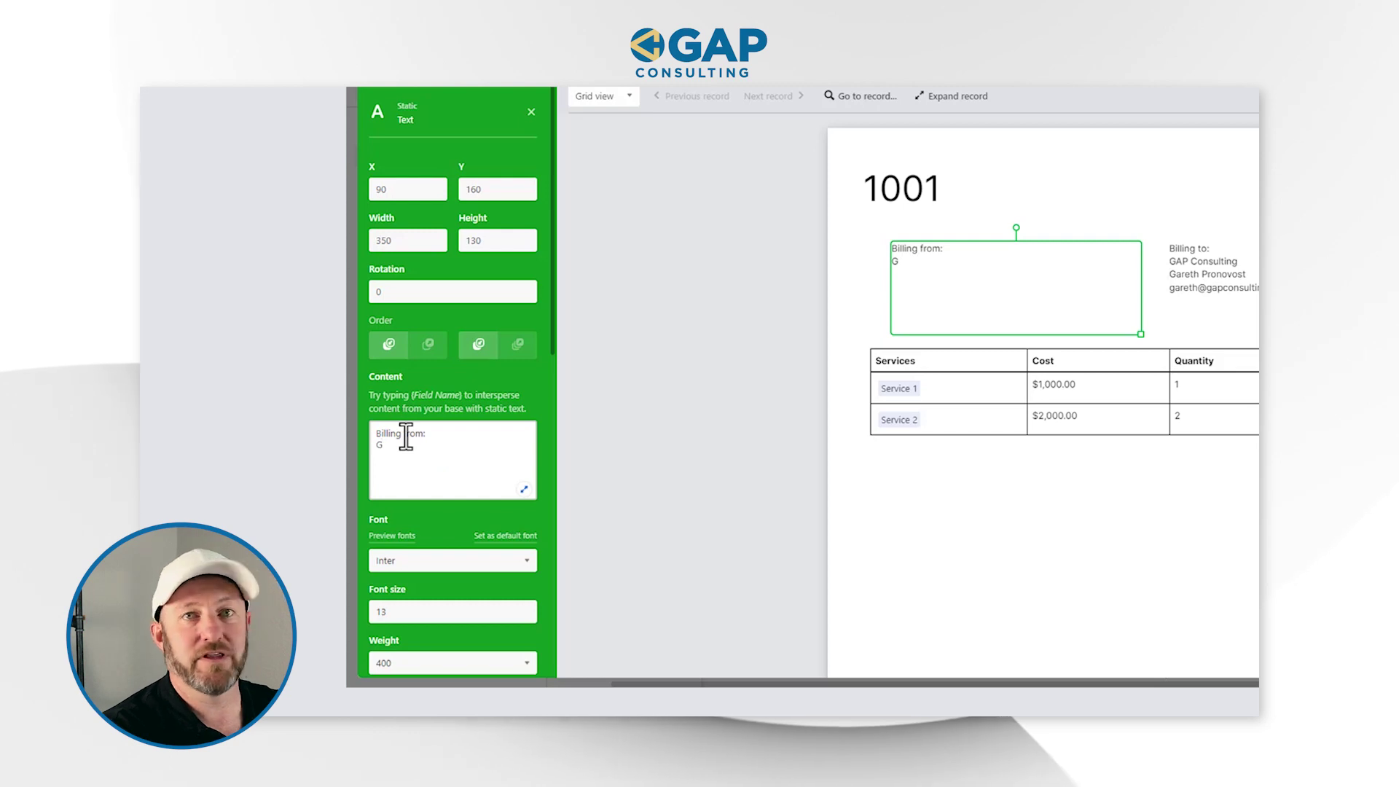
type("APTEST CO")
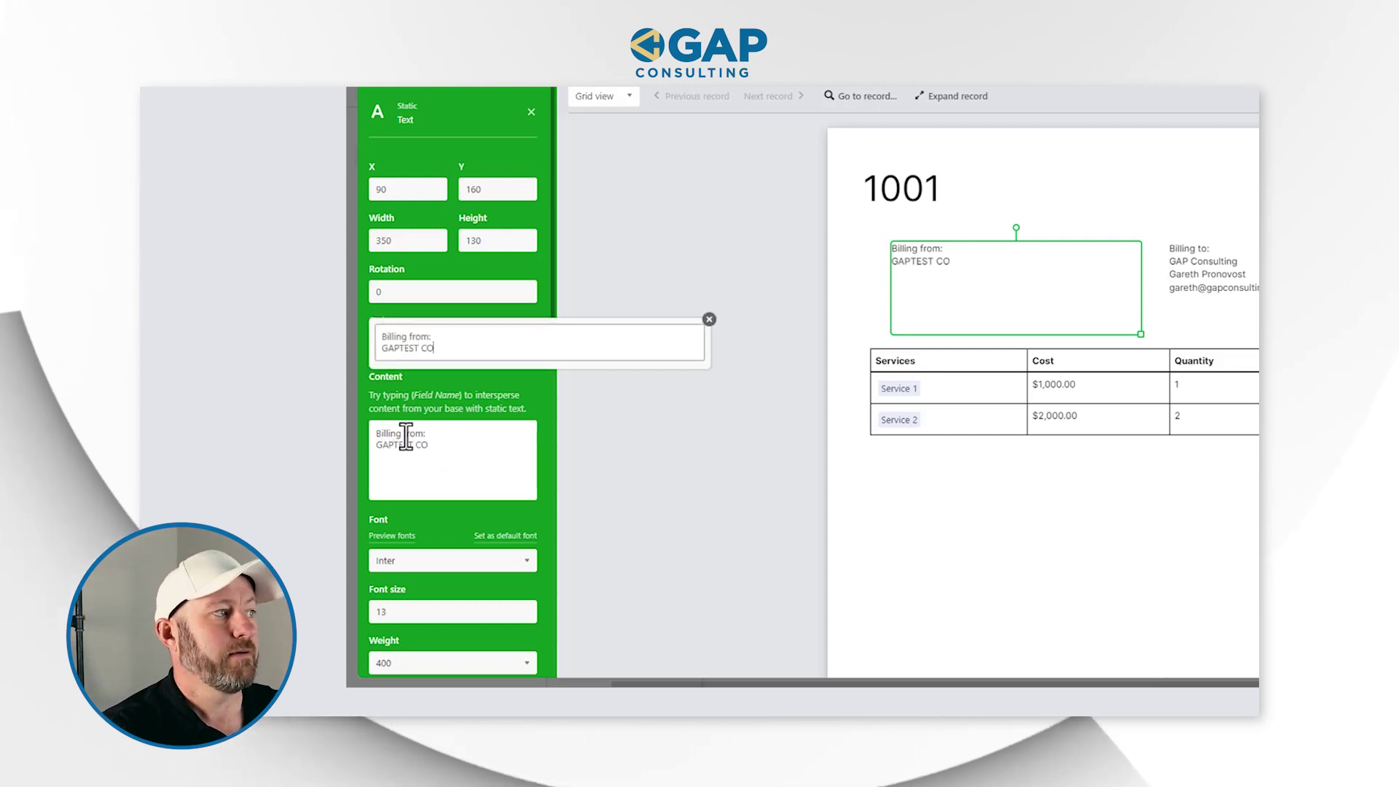
key("Return")
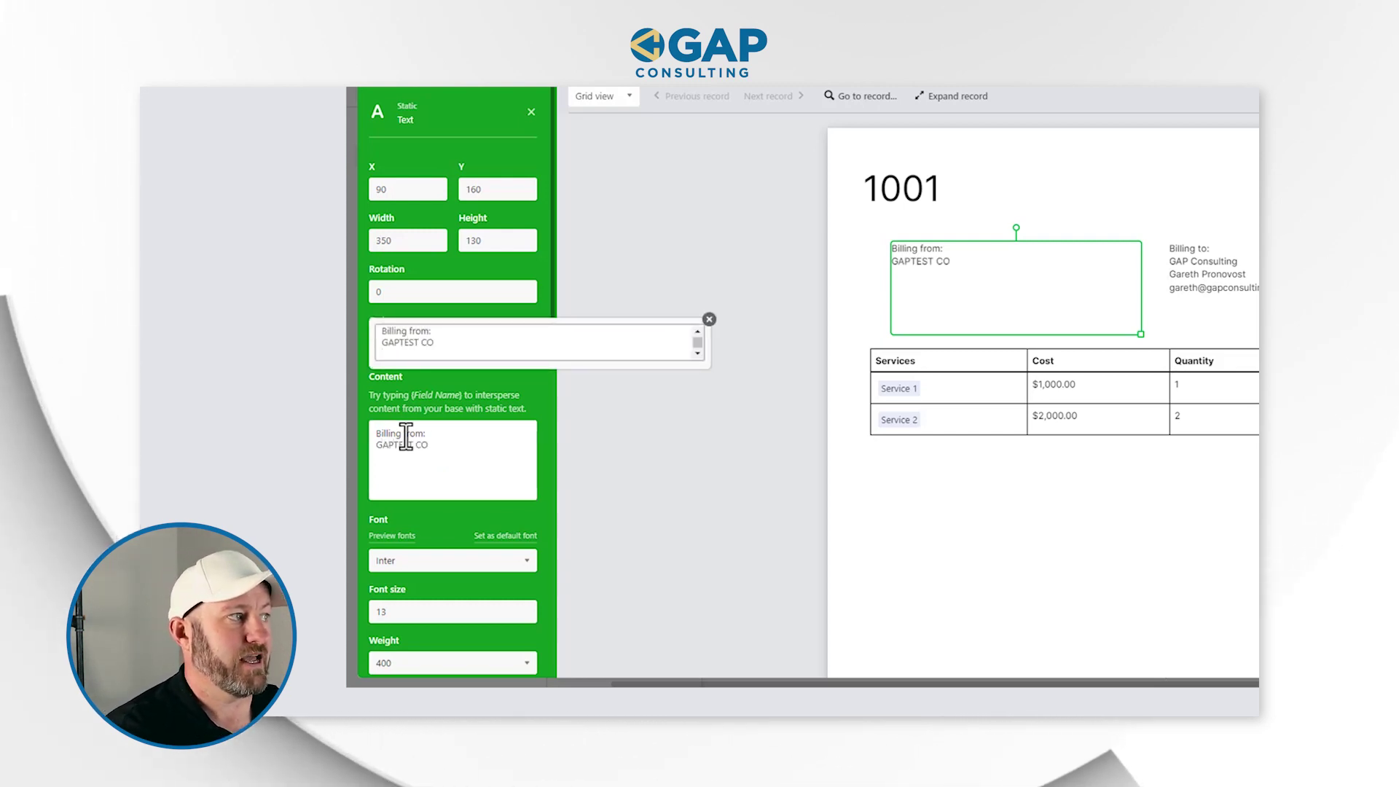
type("GARETH")
key("Return")
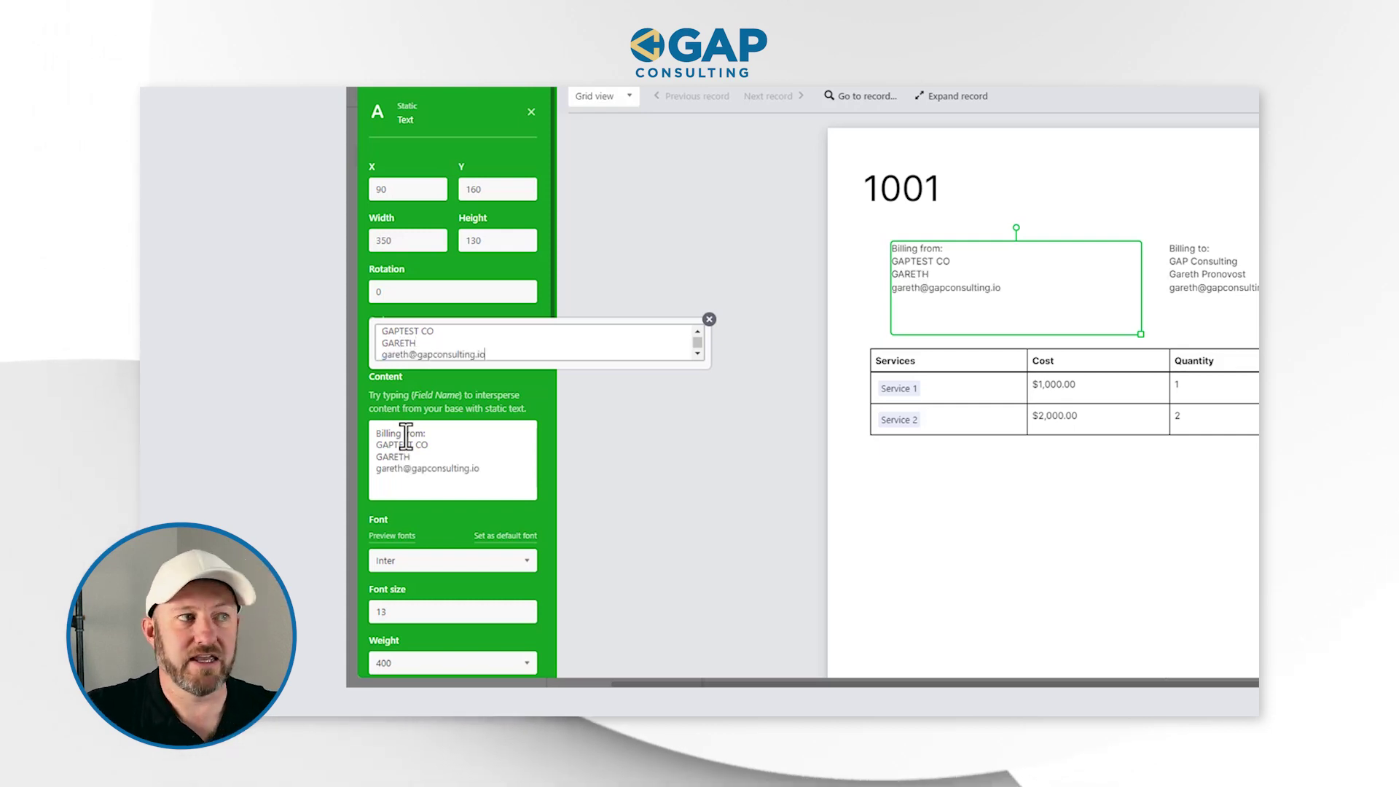
left_click(709, 320)
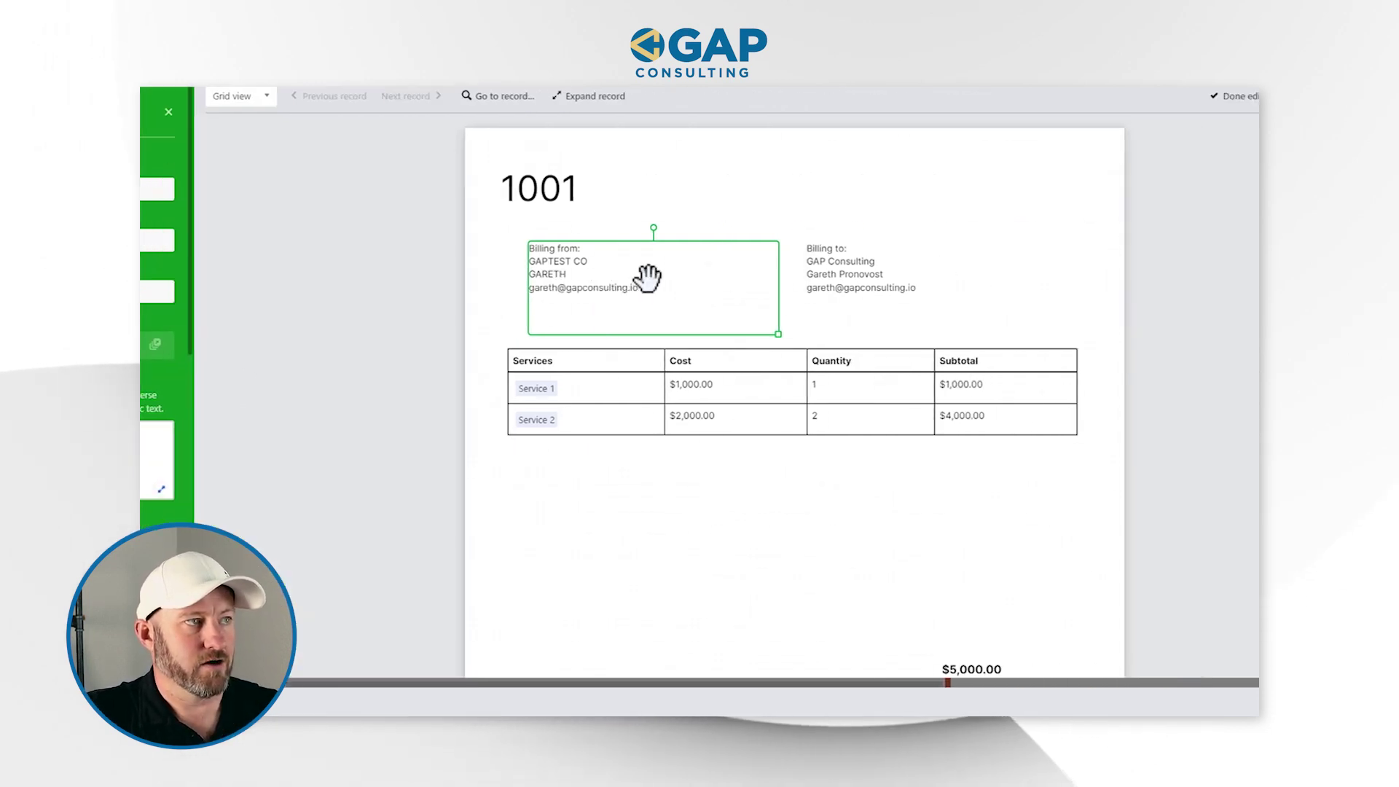
Step: Review the properties of the "Billing to:" and Invoice ID elements and return to the Invoice table with the extensions hidden
left_click(616, 299)
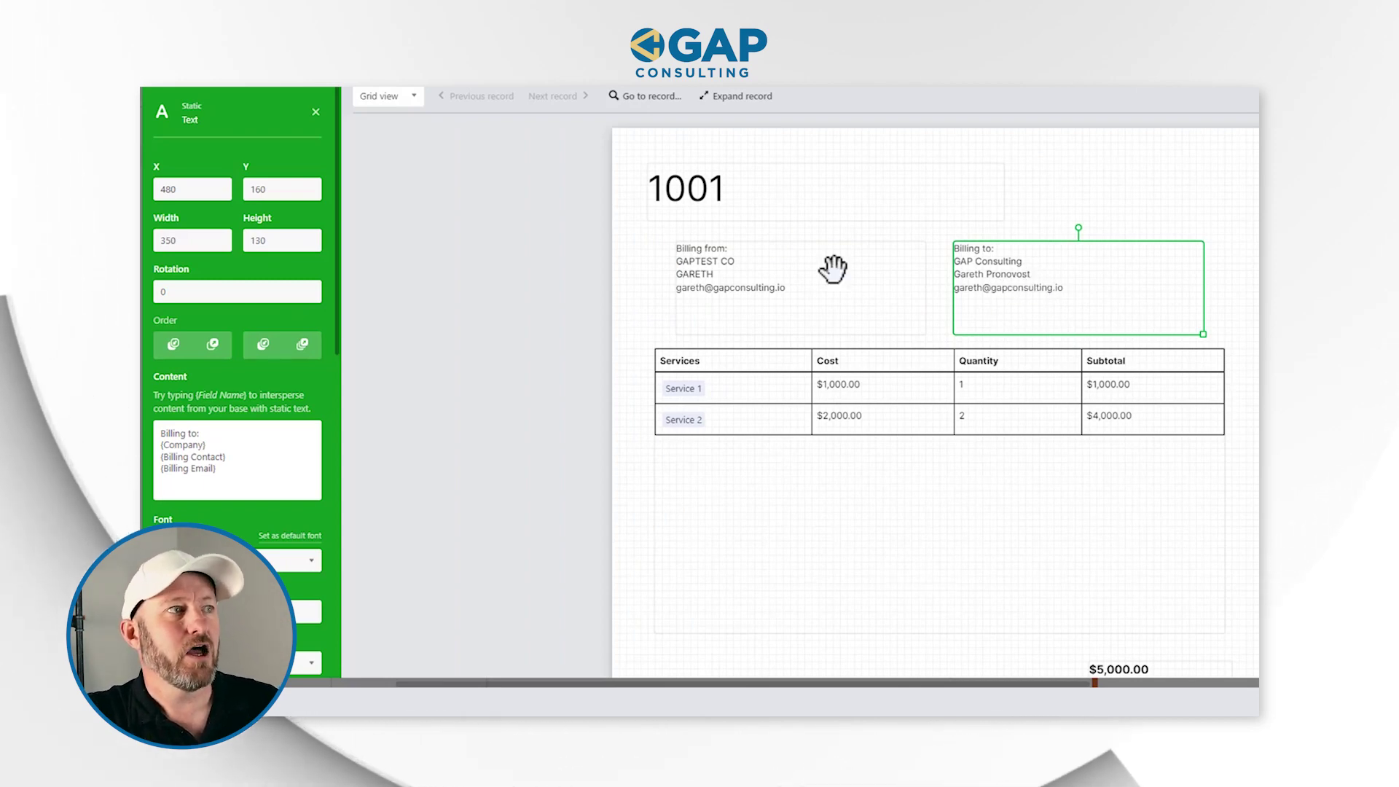
left_click(751, 196)
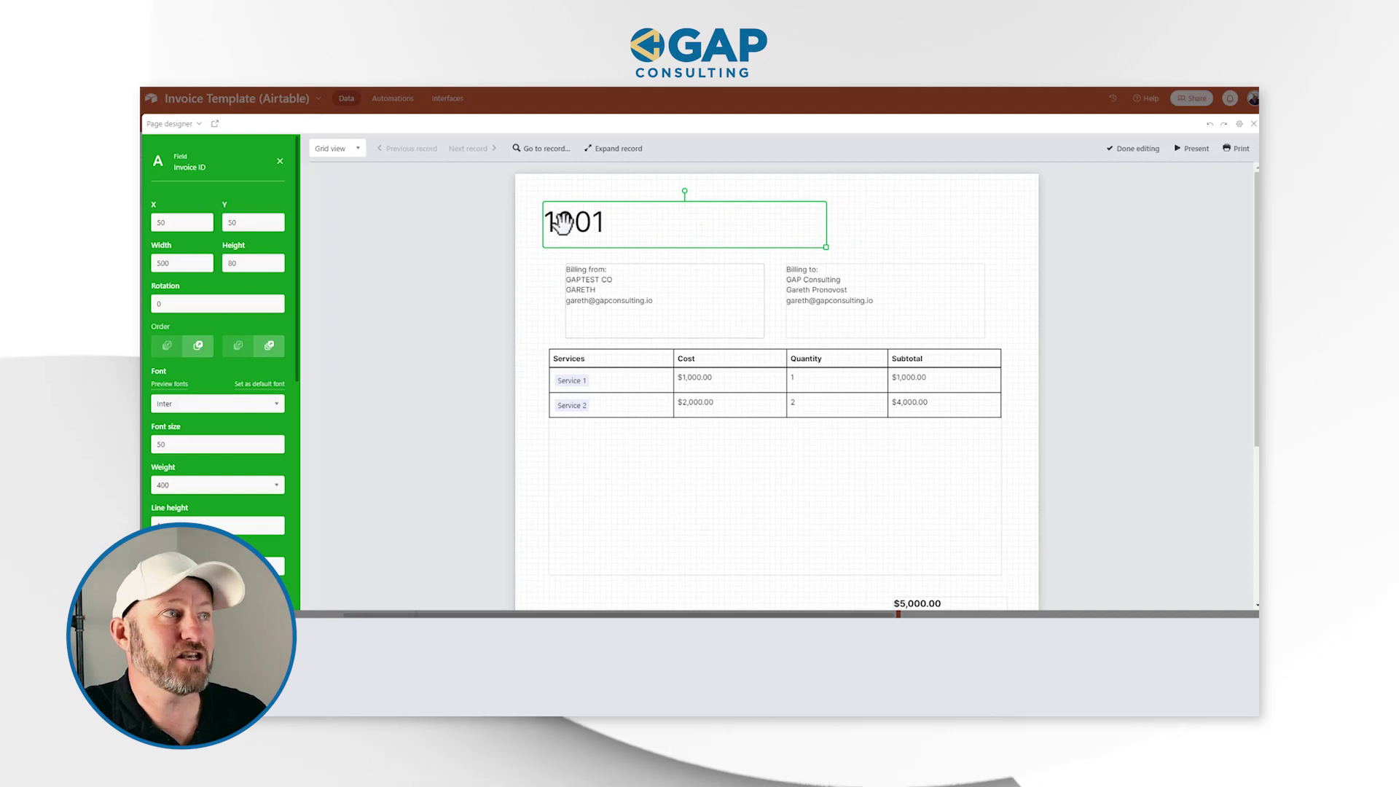
left_click(561, 102)
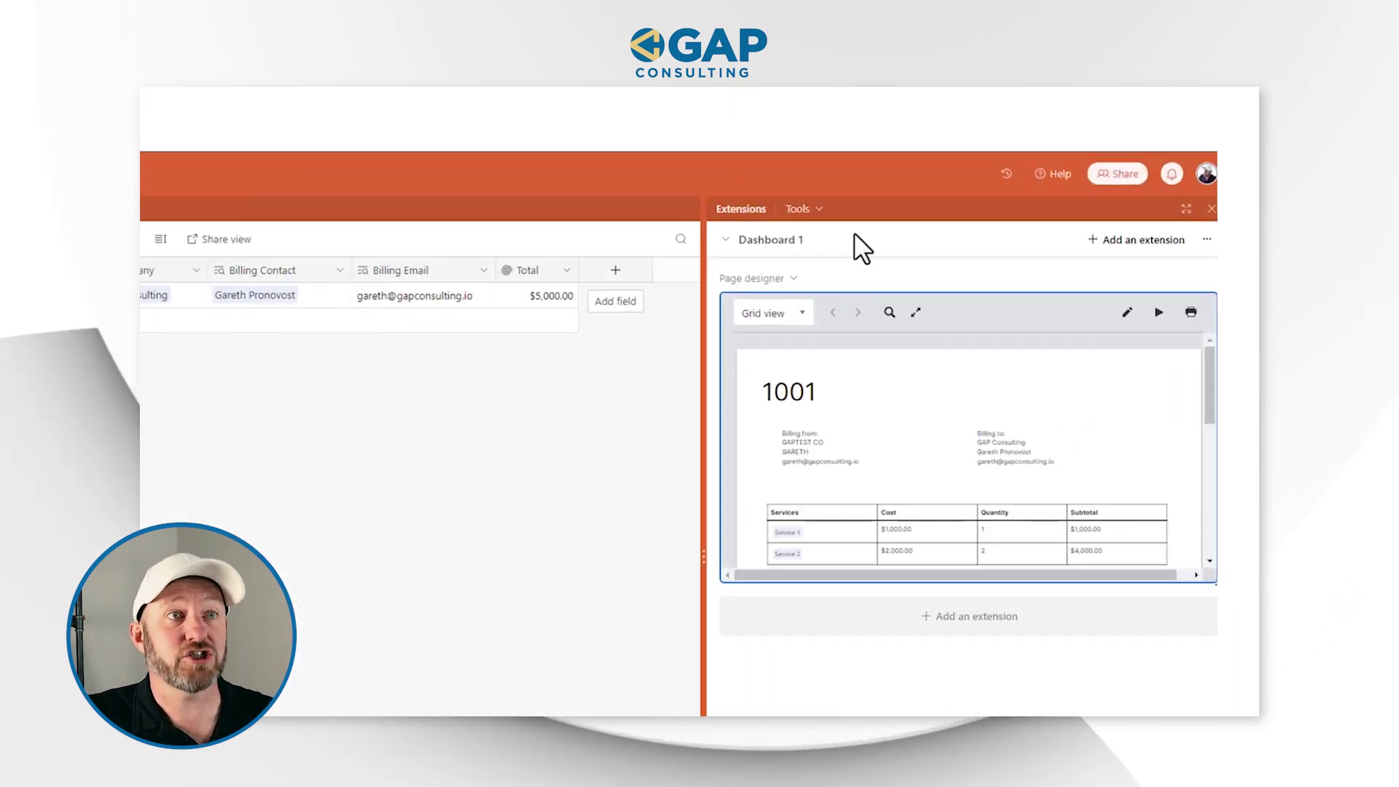
left_click(1198, 234)
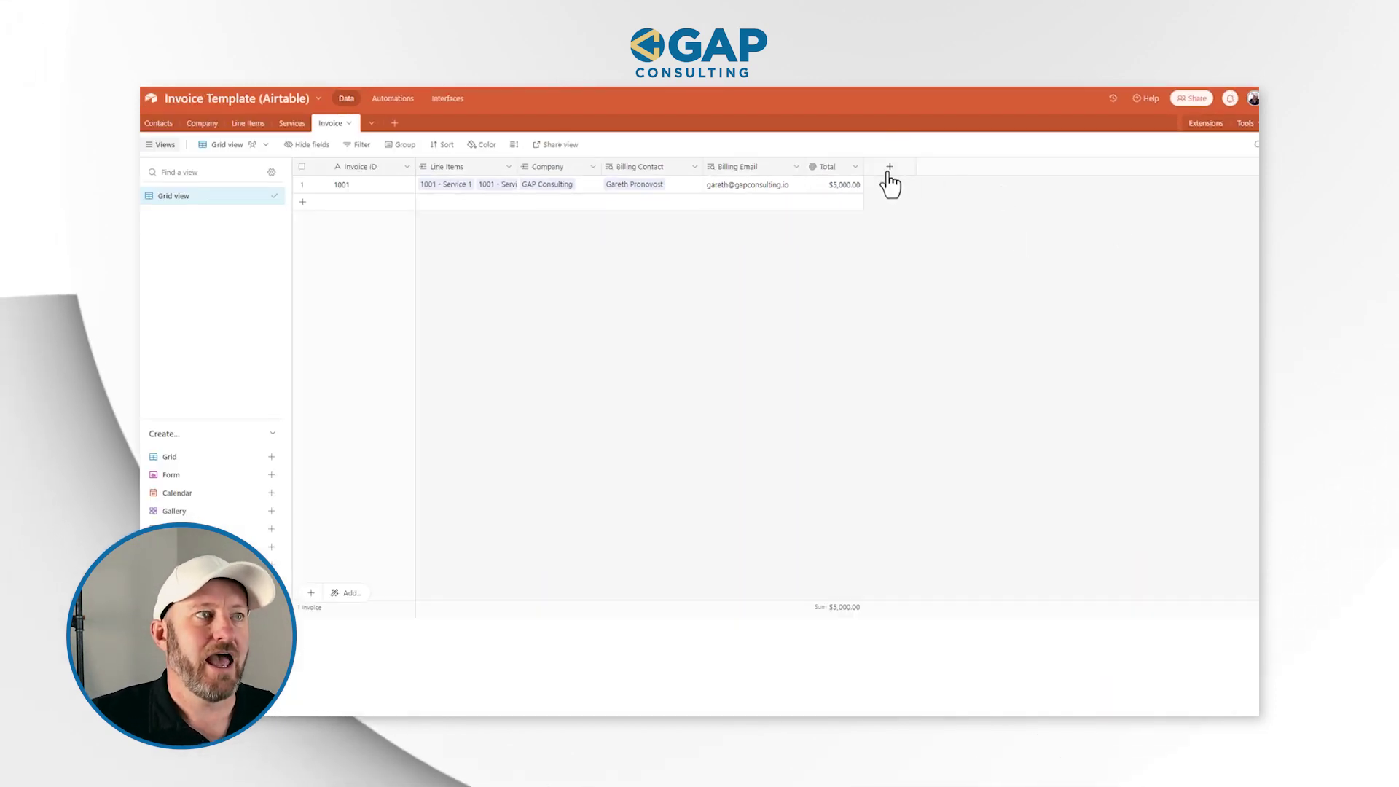
Step: Add a Date field named "Date Submitted" after the Total field in the Invoice table
left_click(889, 166)
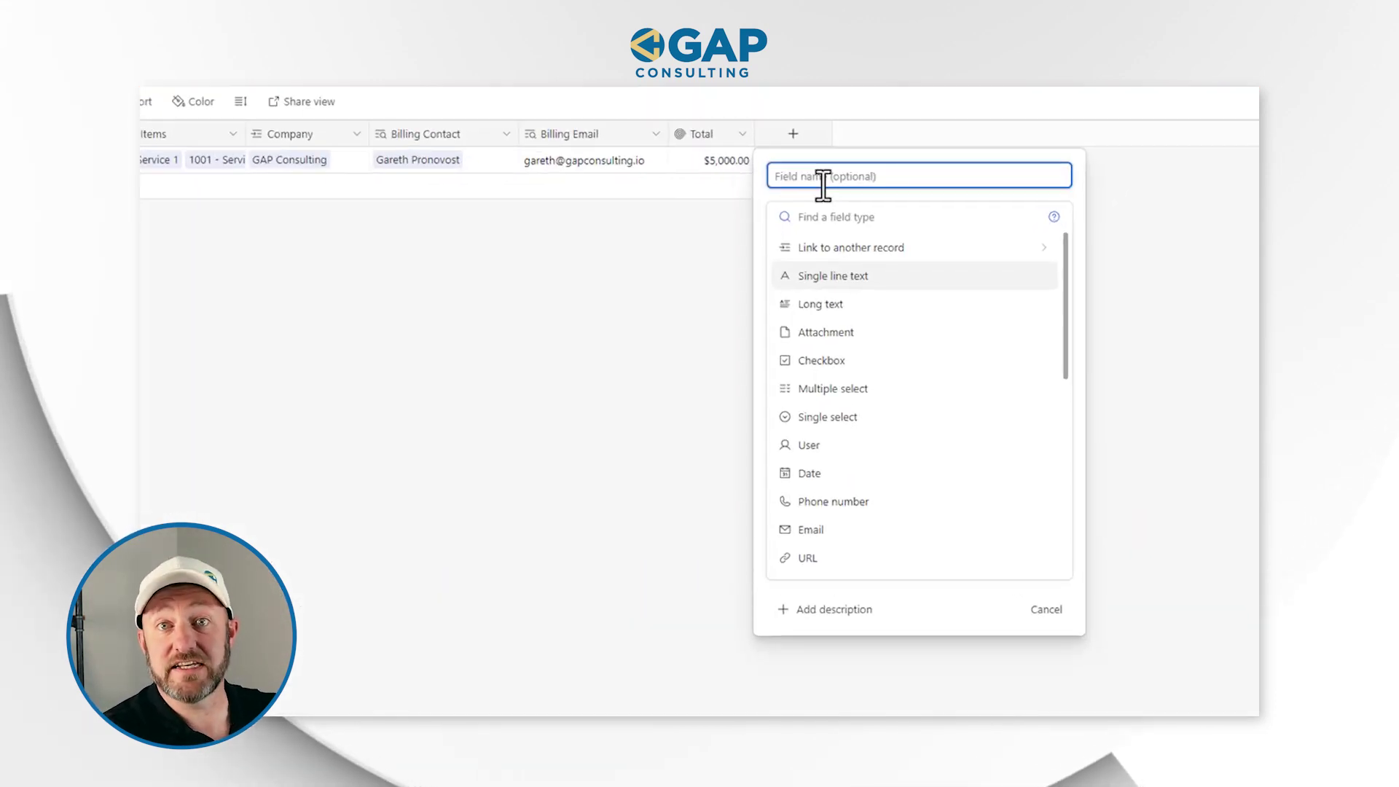
type("Date Submitted")
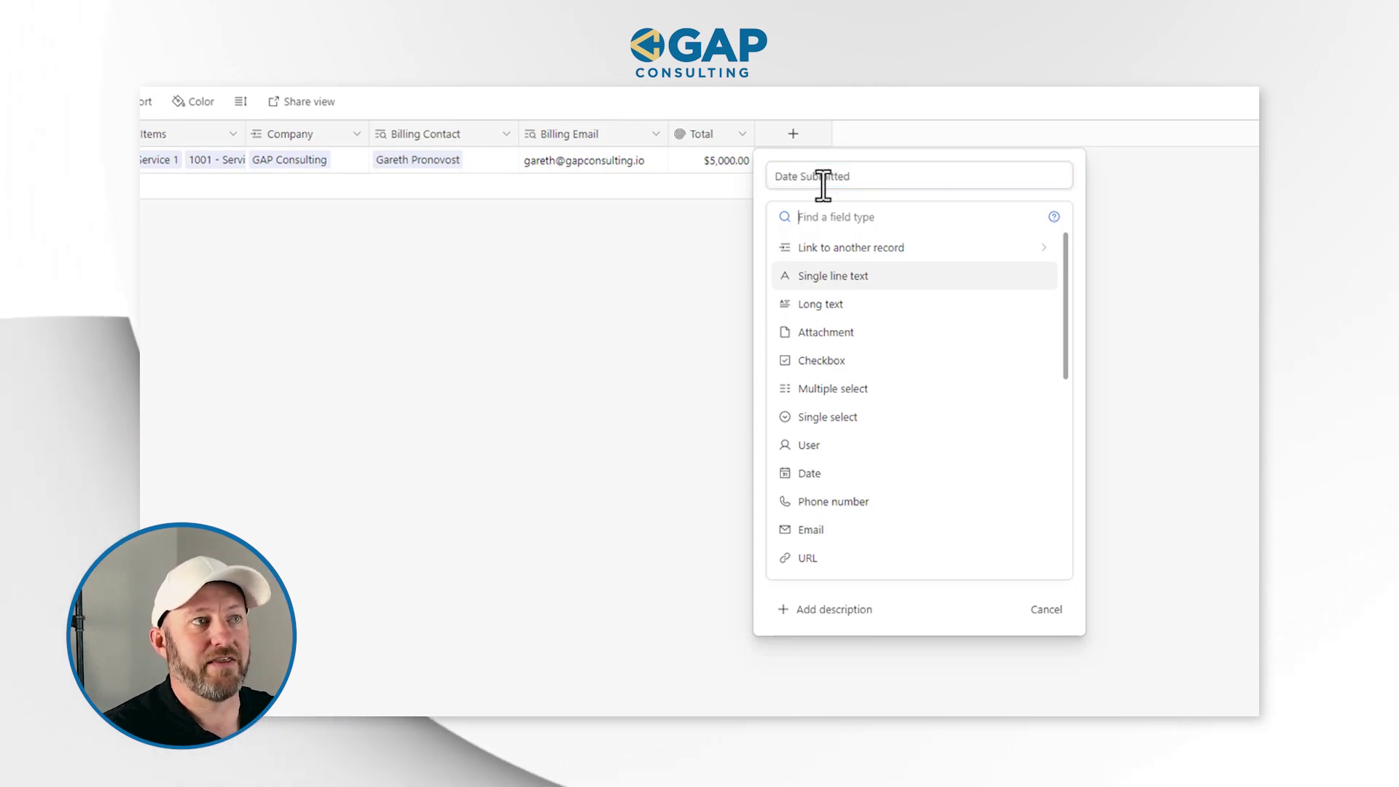
key("Tab")
type("dae")
key("BackSpace")
left_click(824, 251)
left_click(1041, 393)
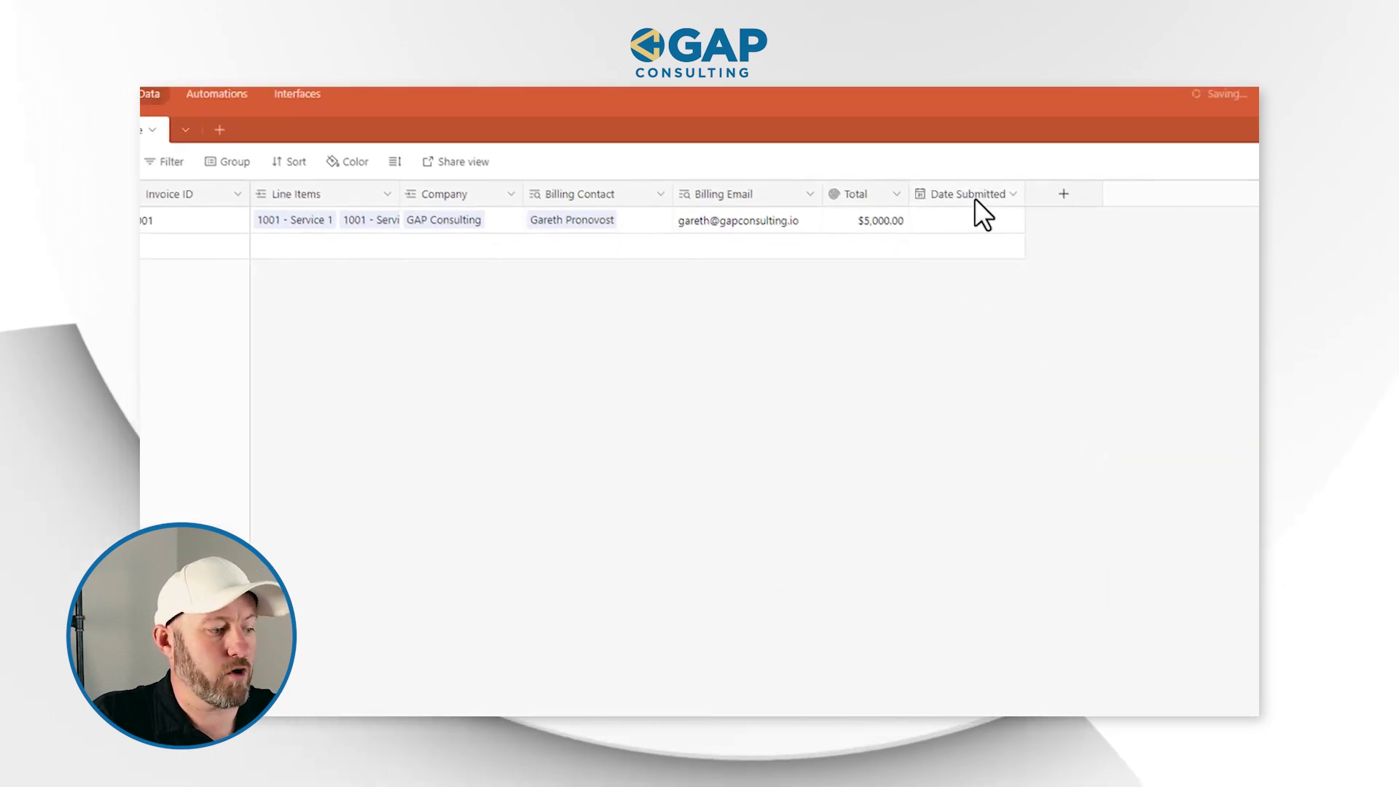
Step: Duplicate the Date Submitted field and name the copy "Date Due"
left_click_drag(973, 198, 1052, 208)
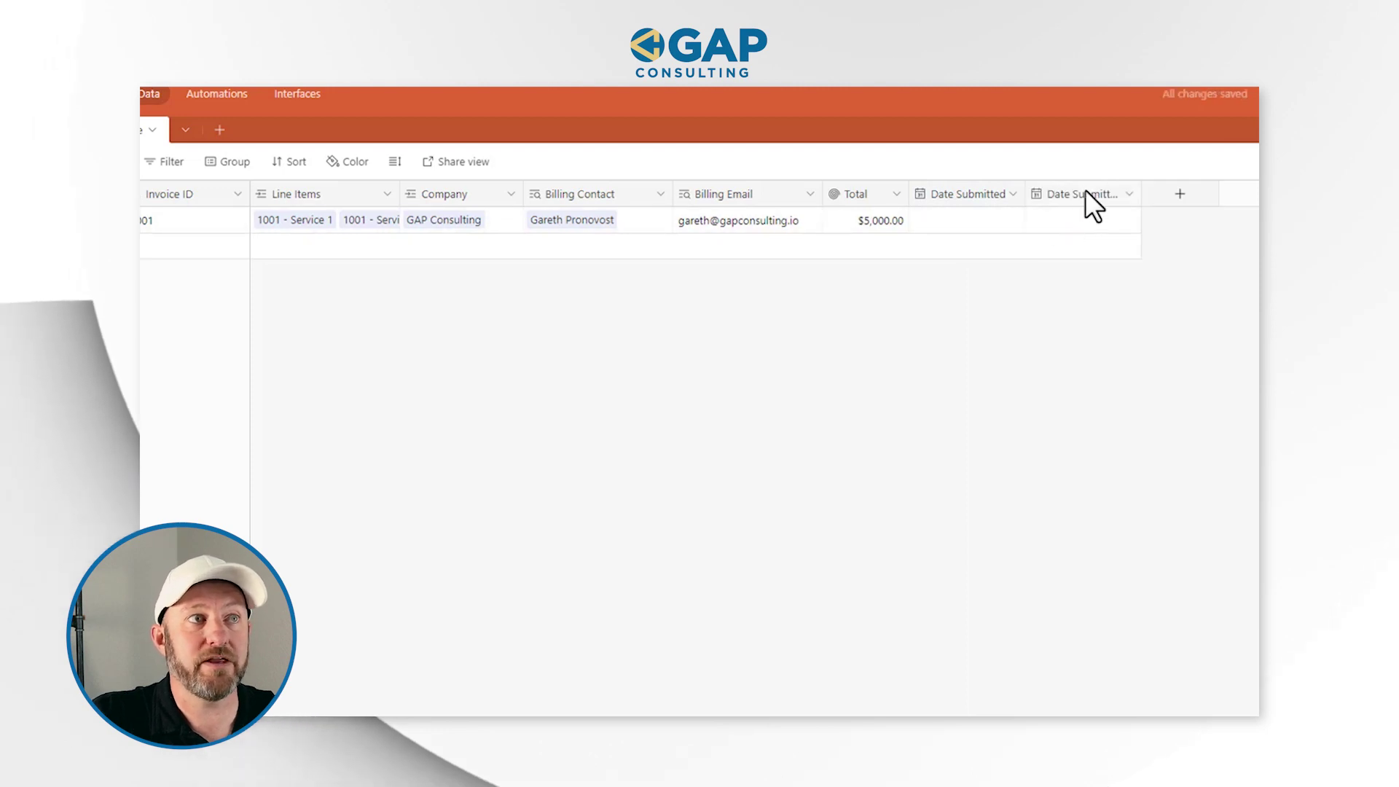
double_click(1085, 190)
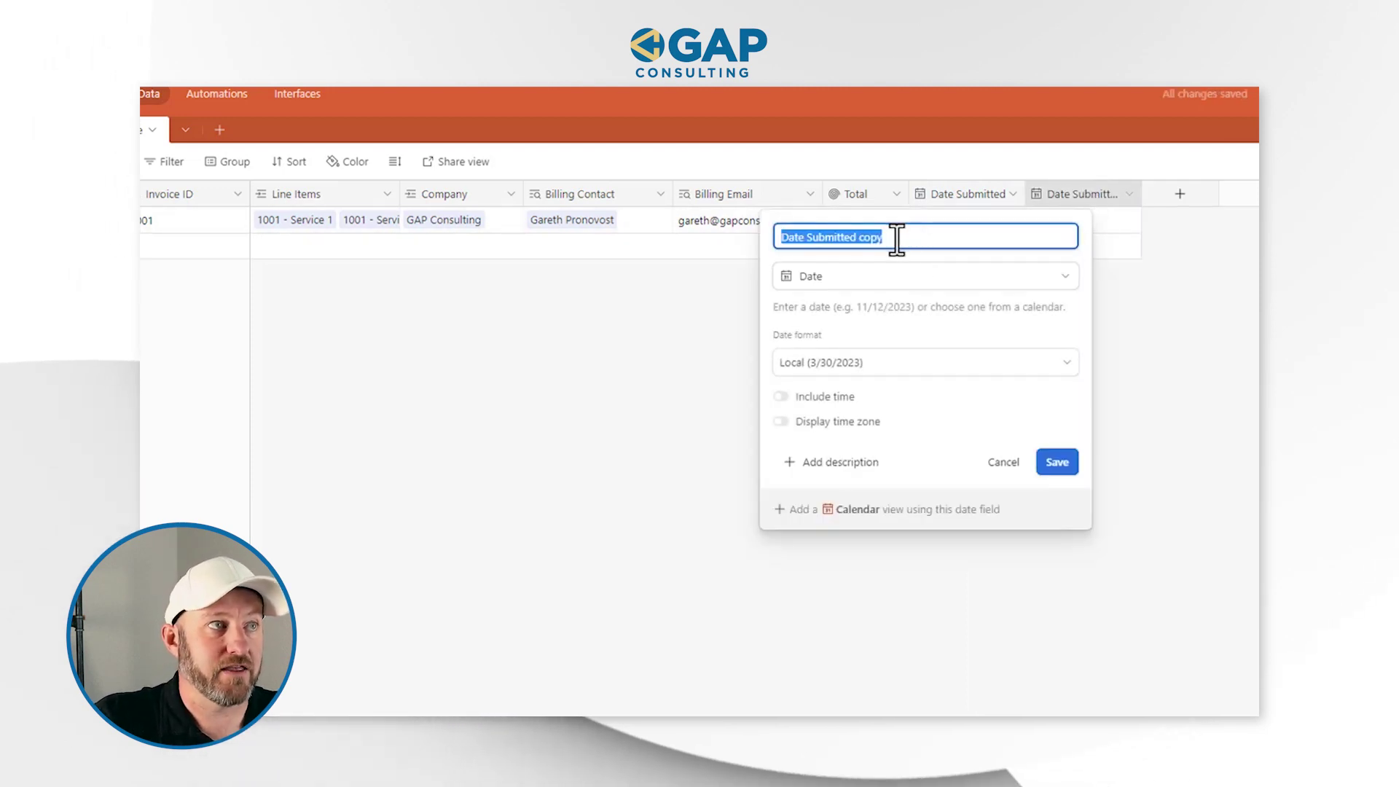
left_click_drag(884, 238, 807, 241)
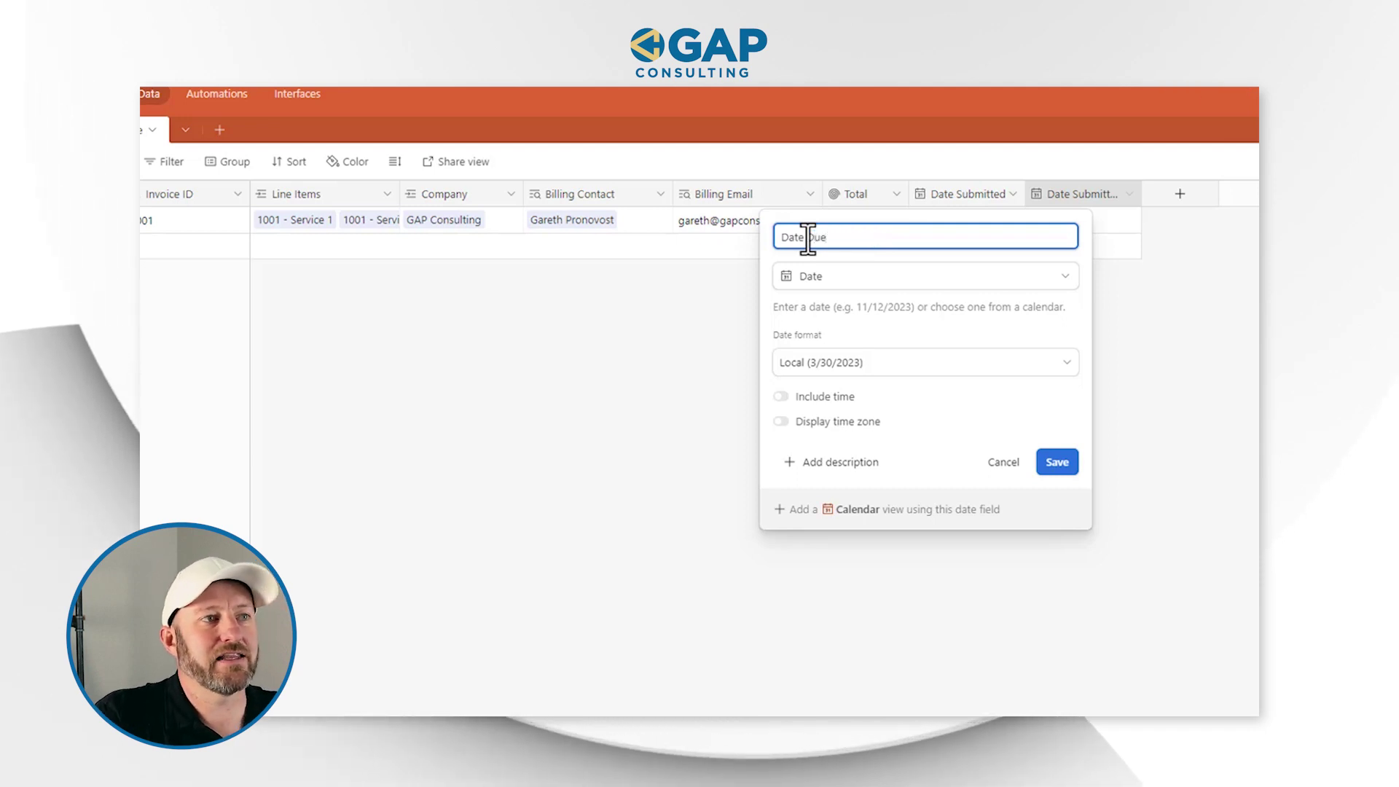
left_click(1057, 462)
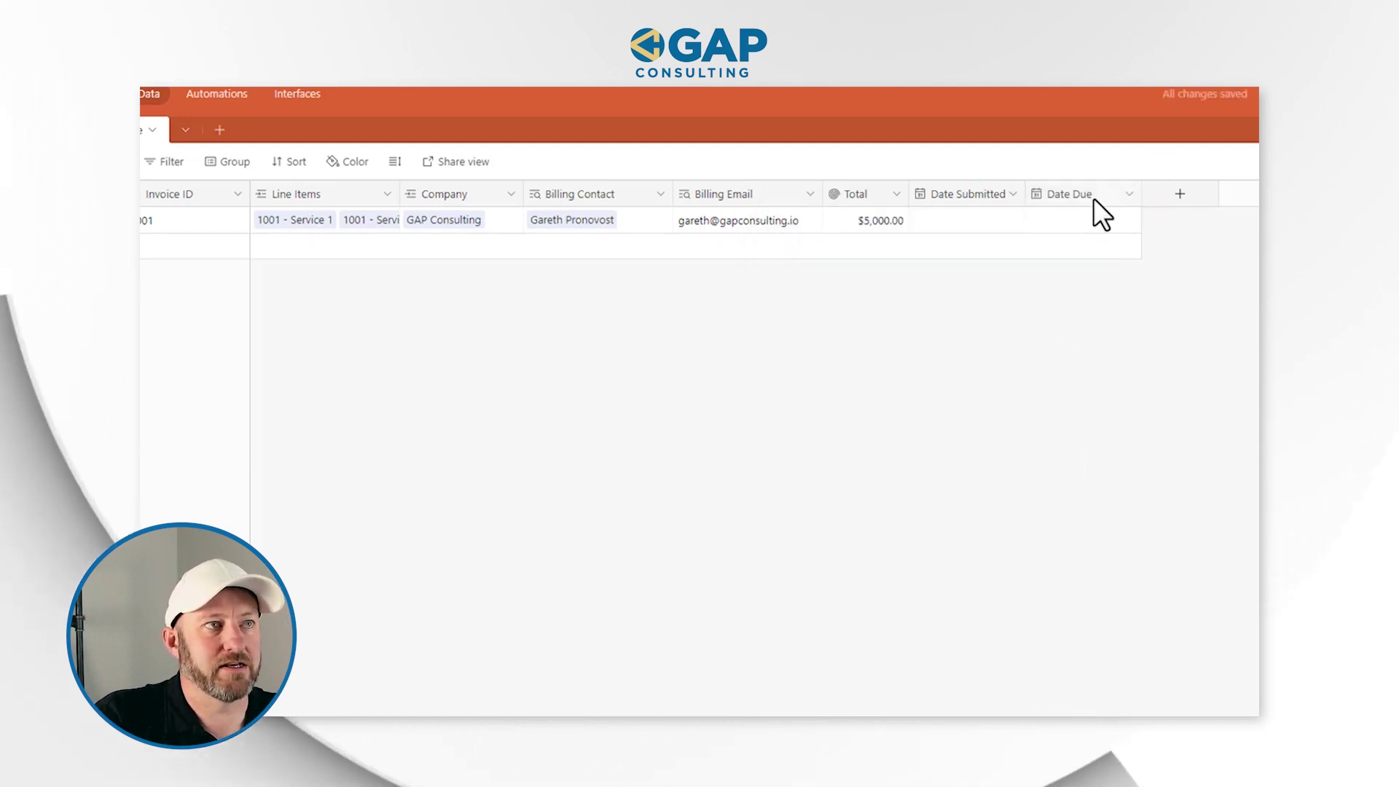
Step: Duplicate the Date Due field and name the copy "Date Paid"
double_click(1093, 198)
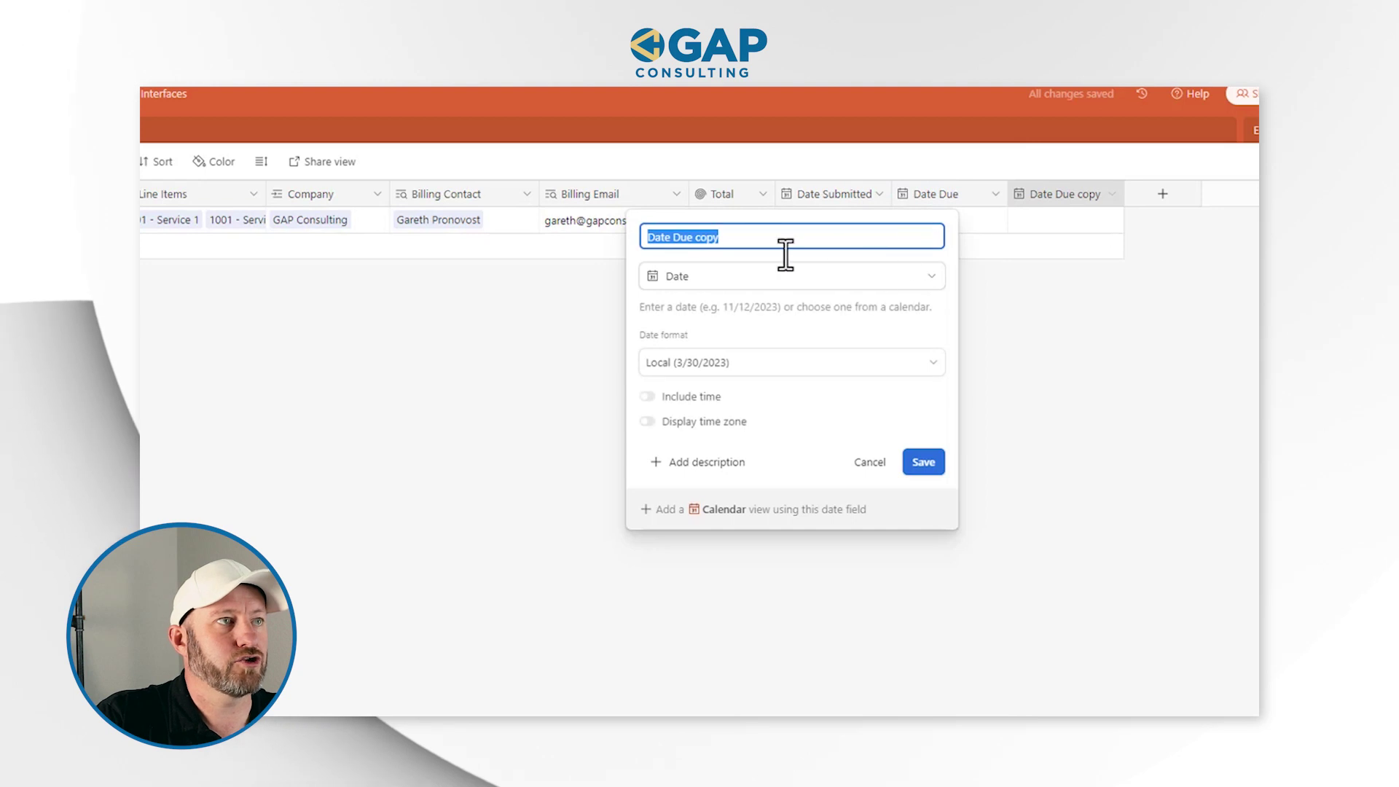
left_click(774, 239)
key("ctrl+shift+Left")
type("Paid")
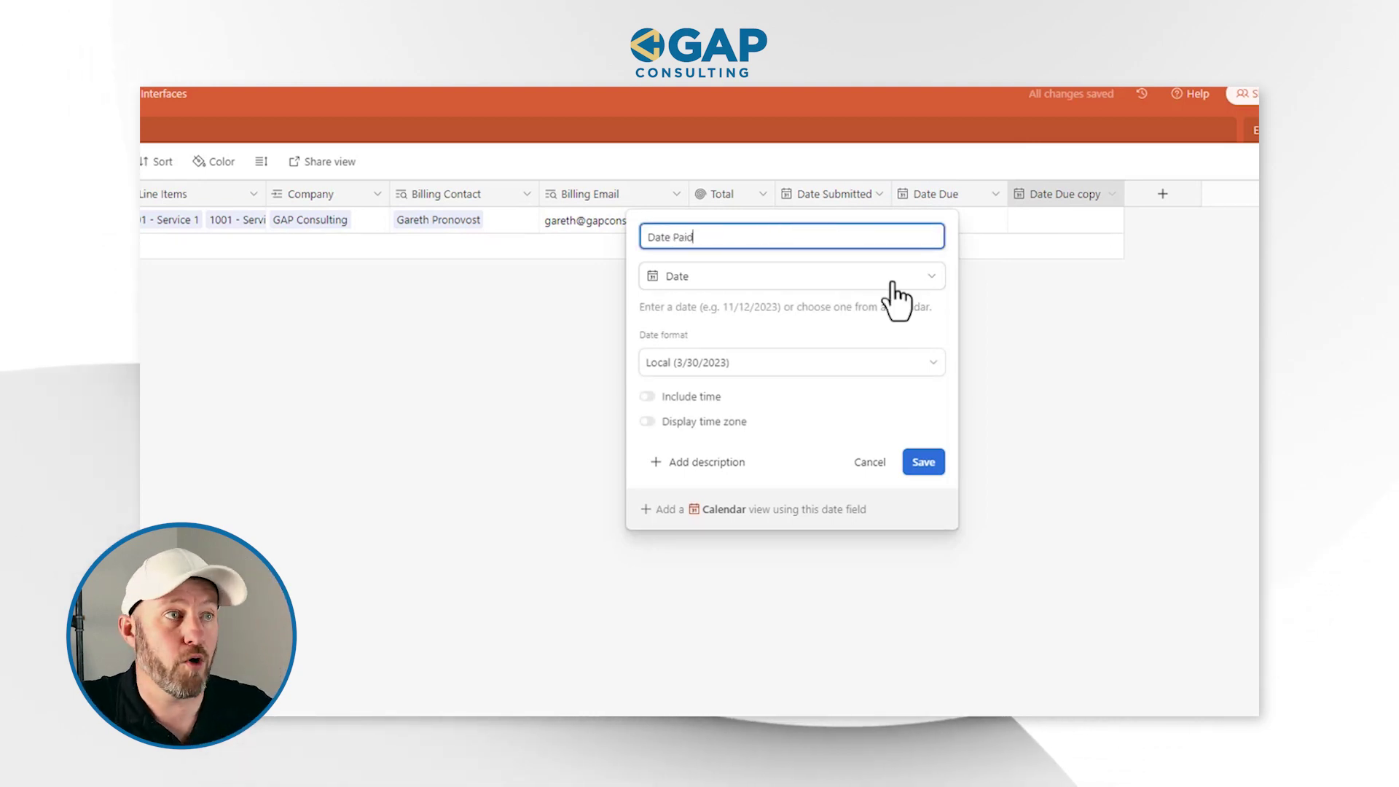
left_click(926, 462)
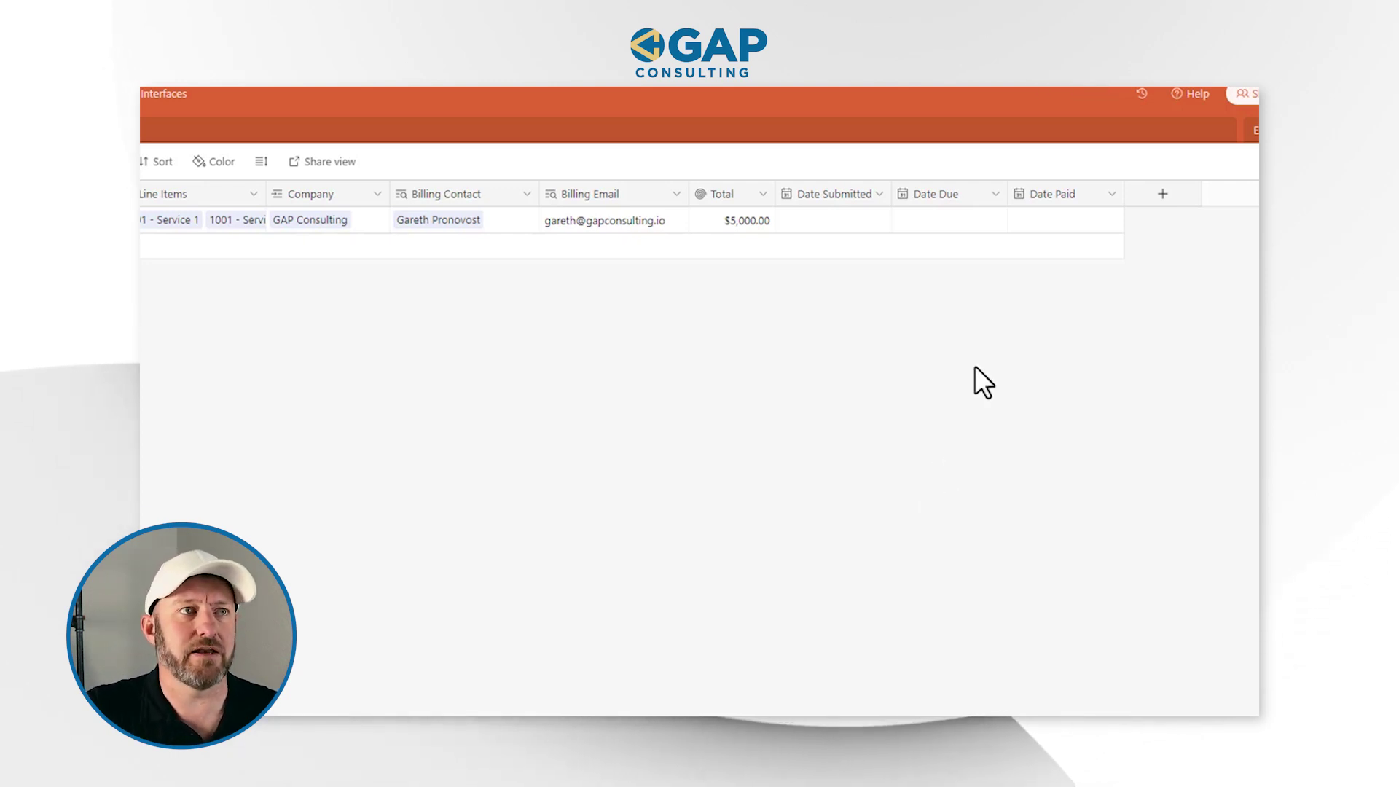
Step: Set invoice 1001's Date Submitted to 3/1/2023 and its Date Due to 4/1/2023
left_click(810, 222)
left_click(810, 221)
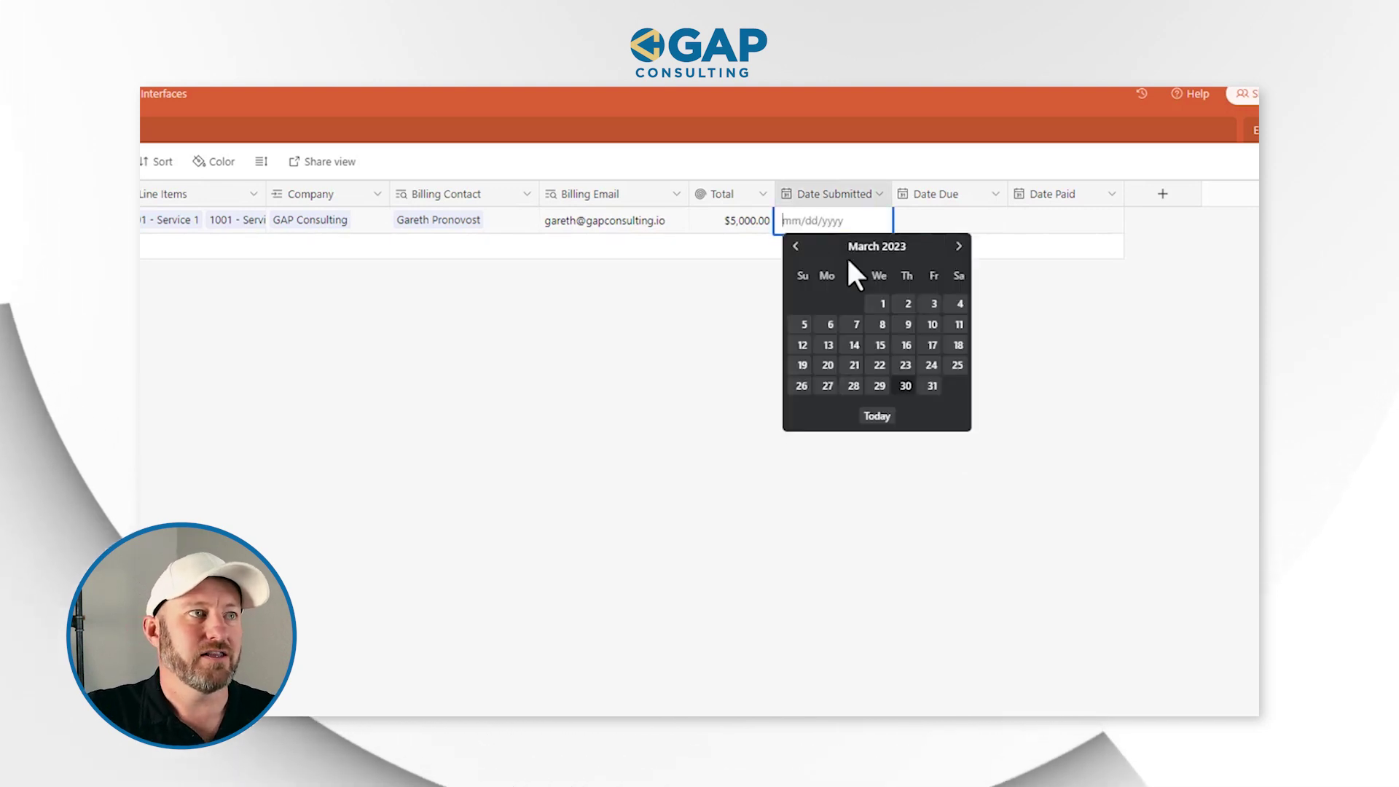
left_click(882, 304)
left_click(889, 306)
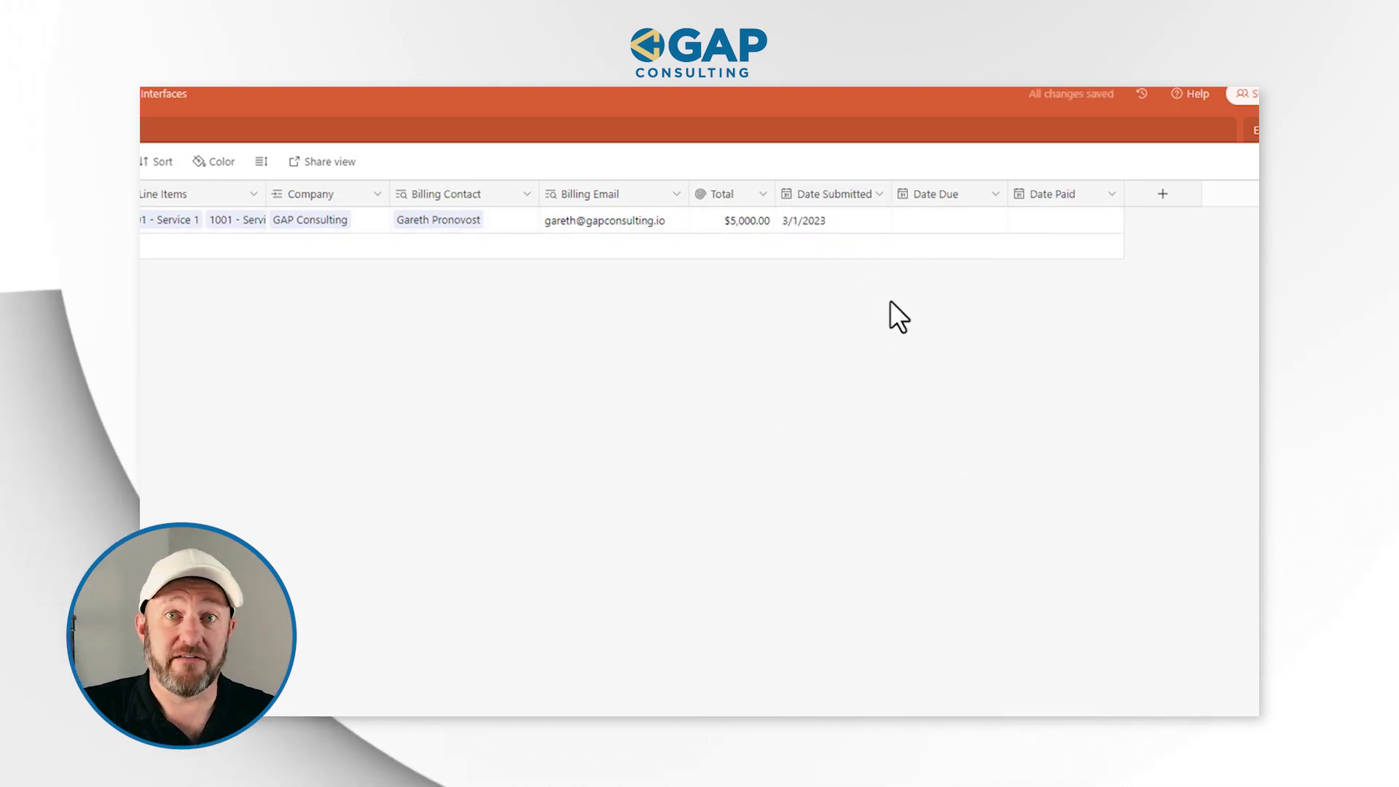
left_click(905, 221)
left_click(905, 221)
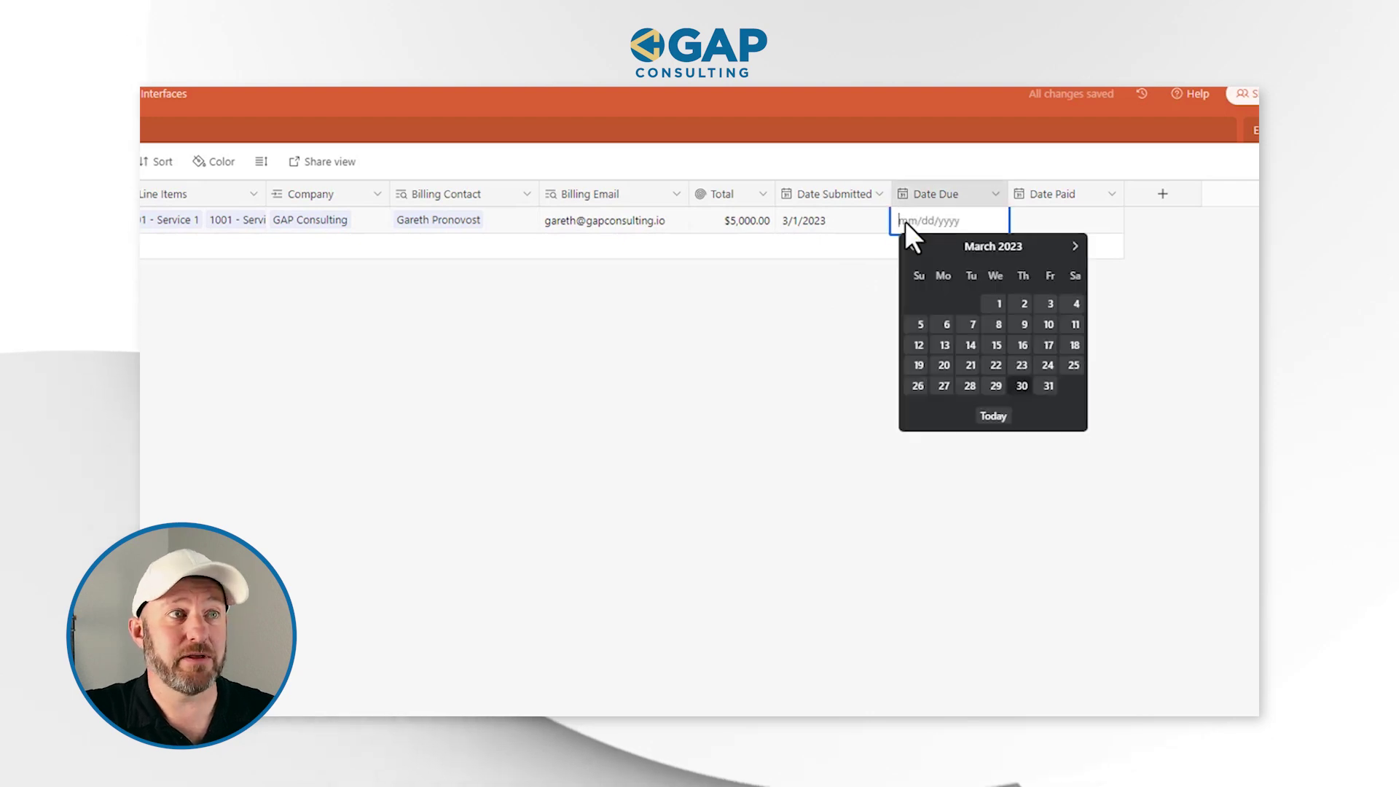
left_click(1076, 246)
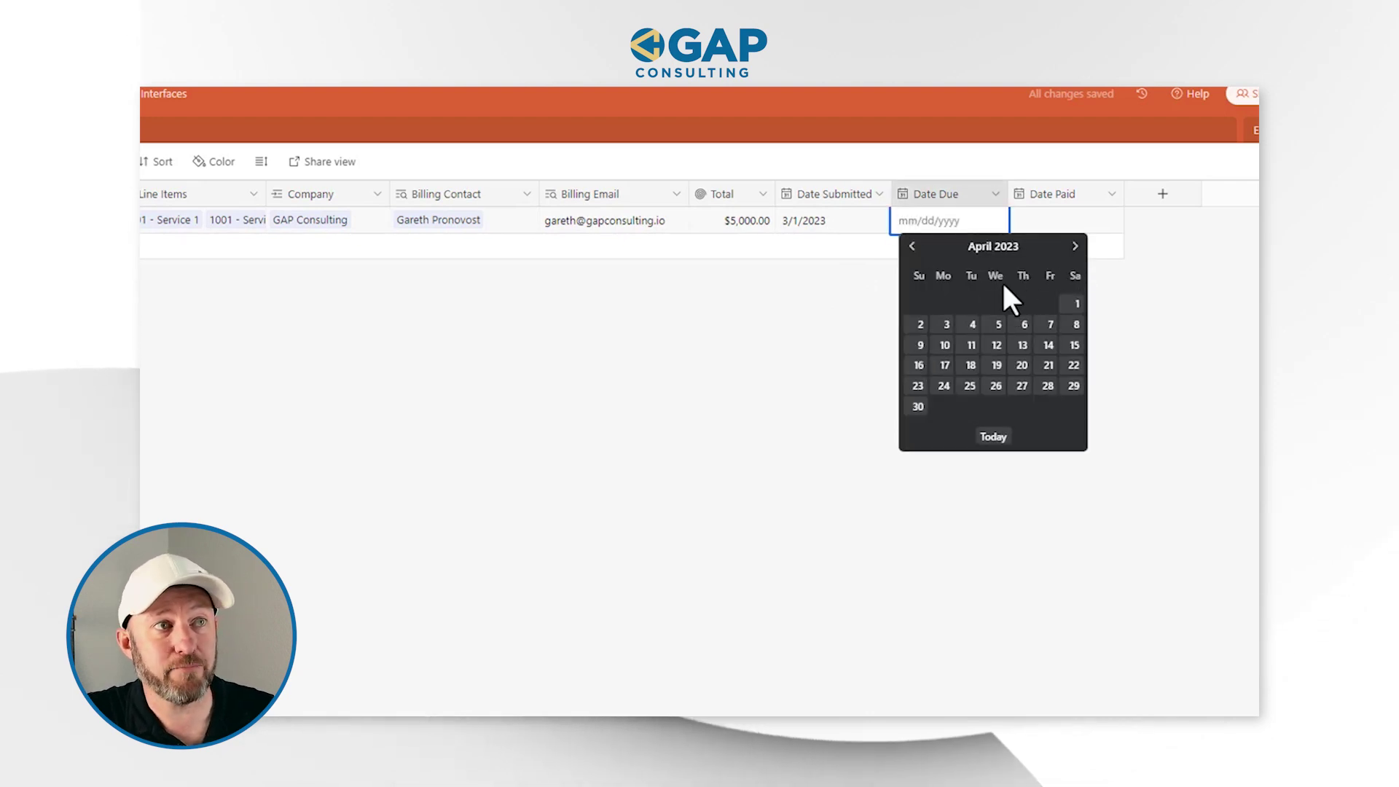
left_click(1073, 303)
left_click(990, 437)
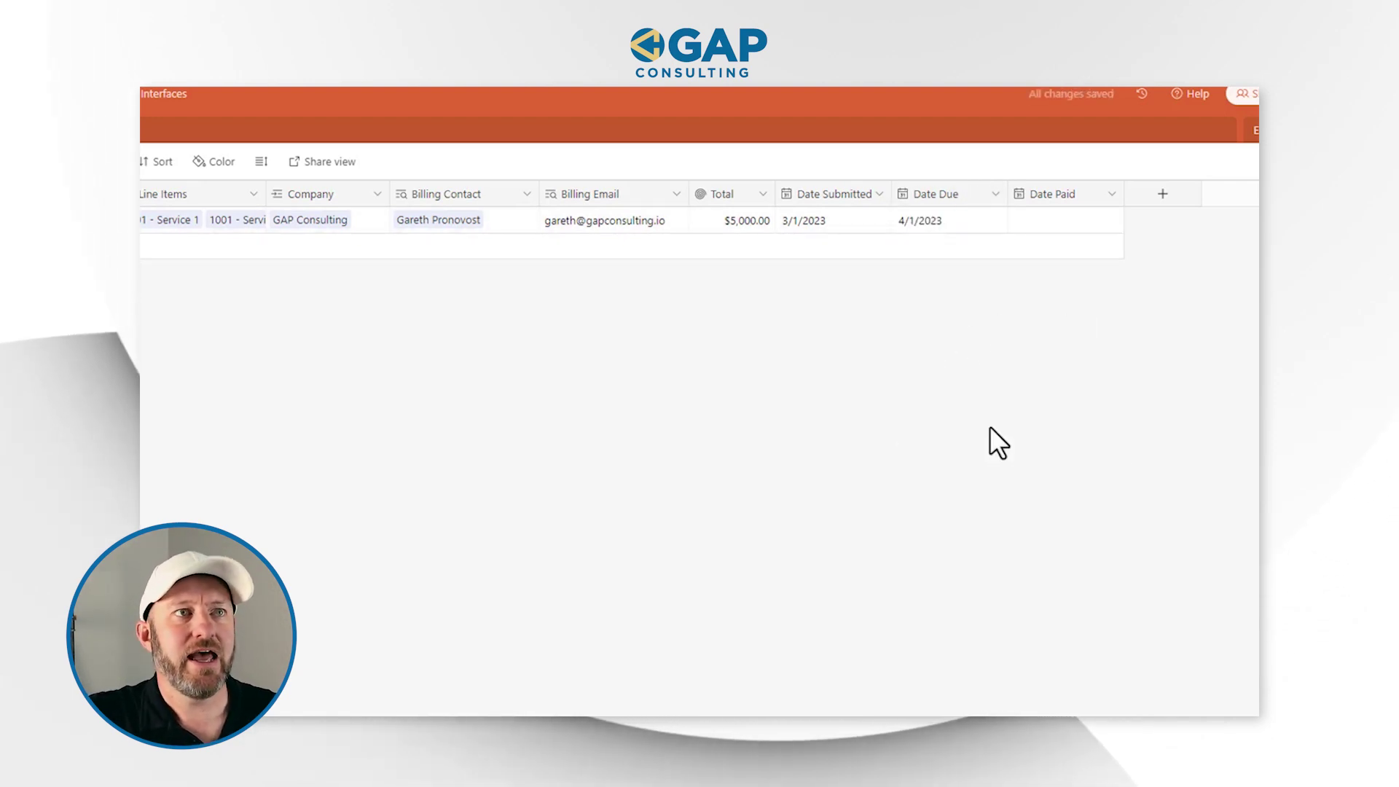
Step: Reopen the page designer layout for editing and add a static text element between the billing blocks and the Services table
left_click(1101, 208)
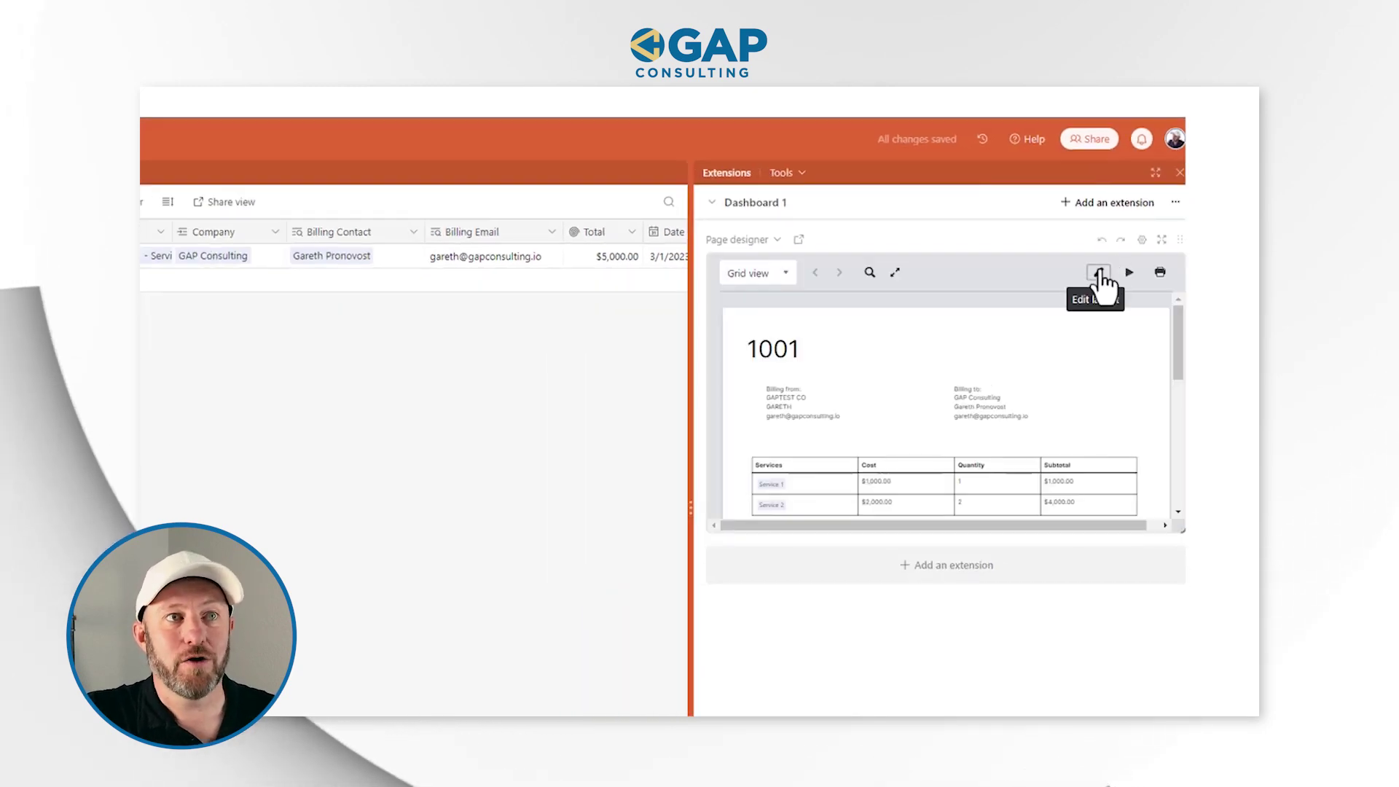
left_click(1099, 274)
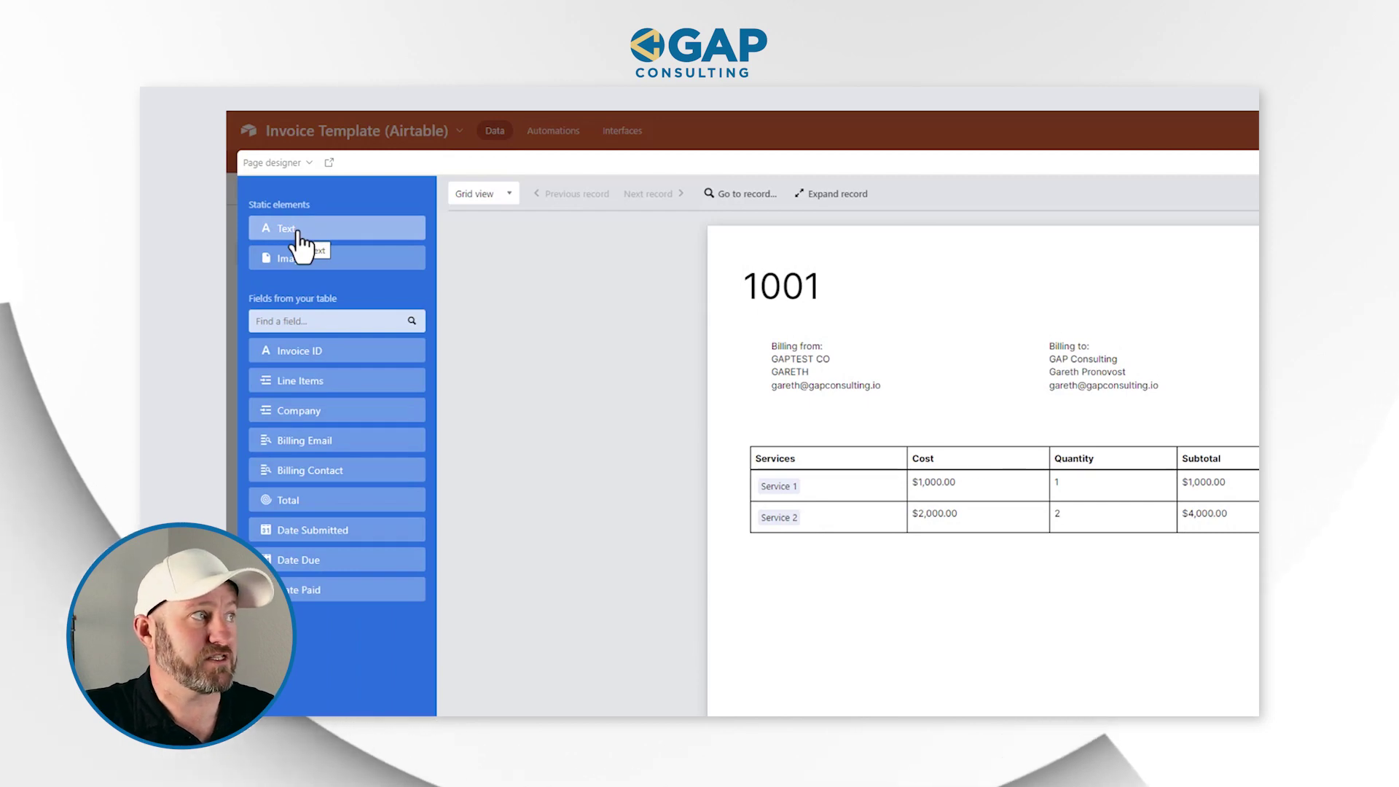
left_click(299, 232)
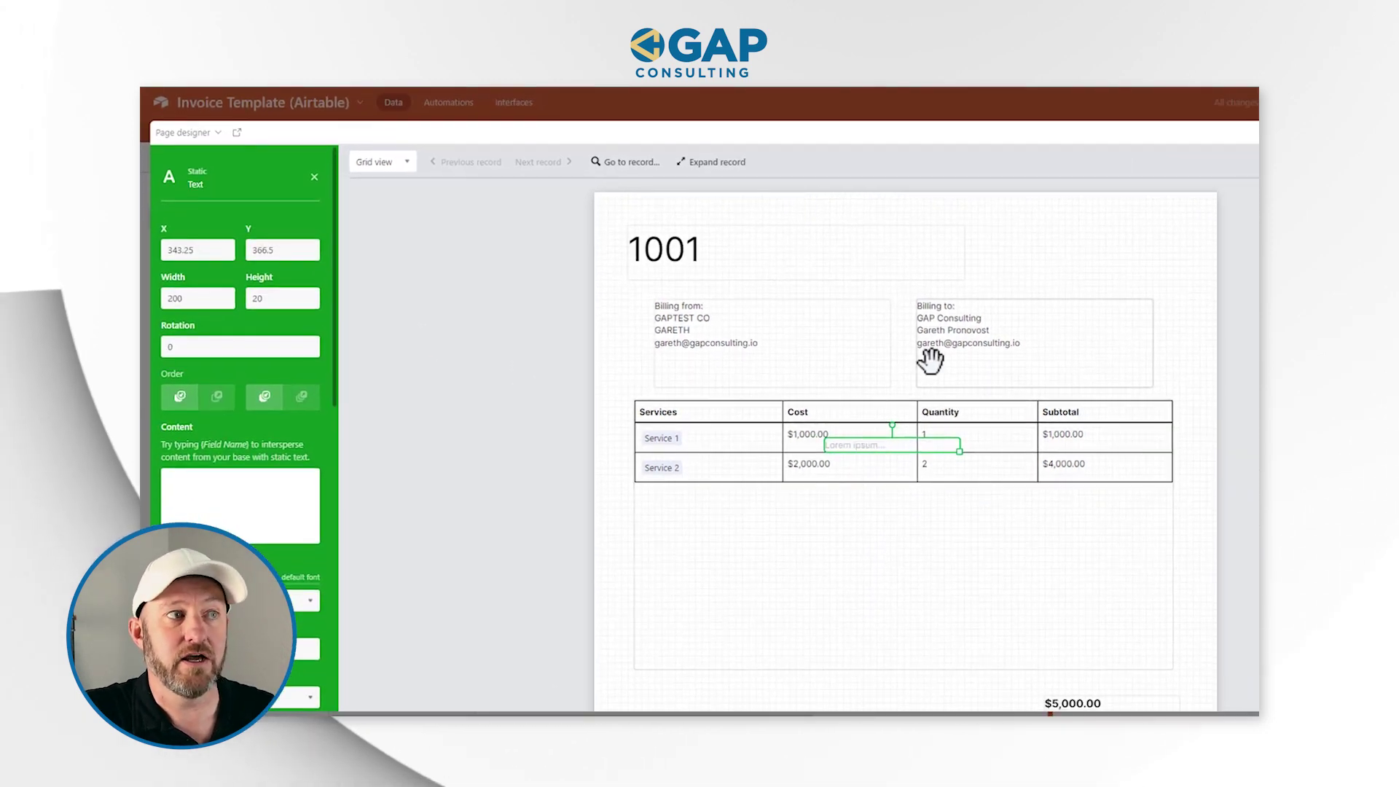
left_click_drag(892, 446, 713, 395)
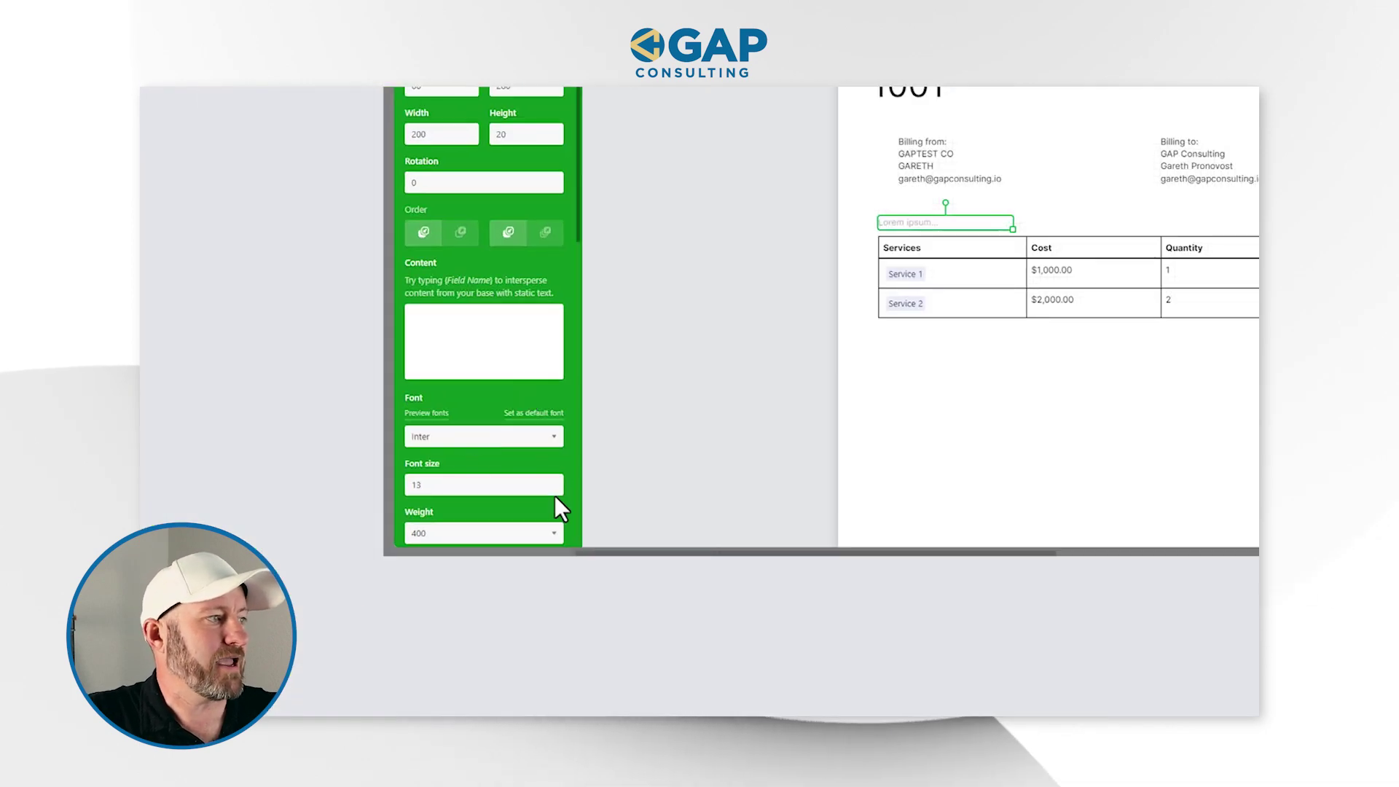
Step: Set the new text element's font size to 15 and weight to 500, and open its content for editing
left_click(551, 481)
left_click(551, 481)
left_click(554, 533)
left_click(455, 485)
left_click(466, 346)
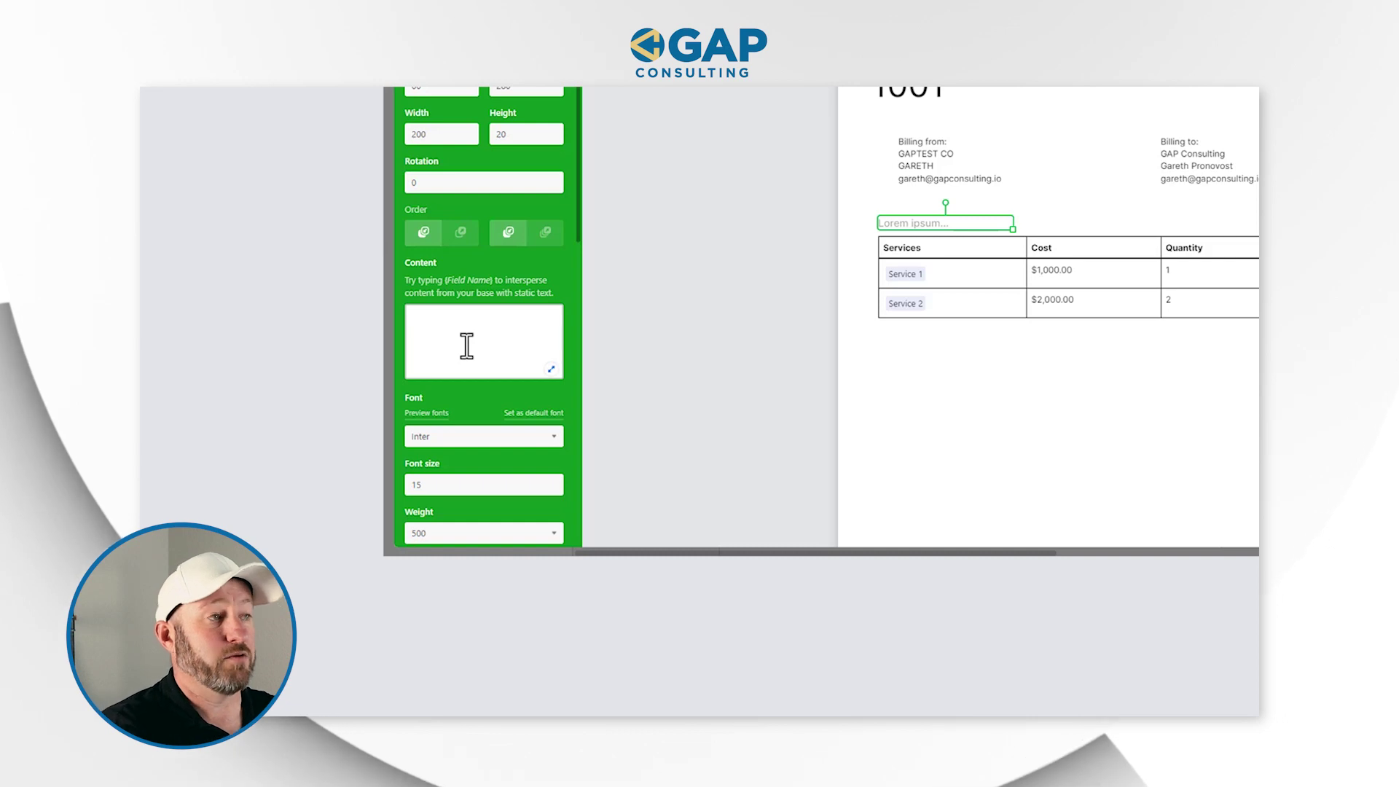